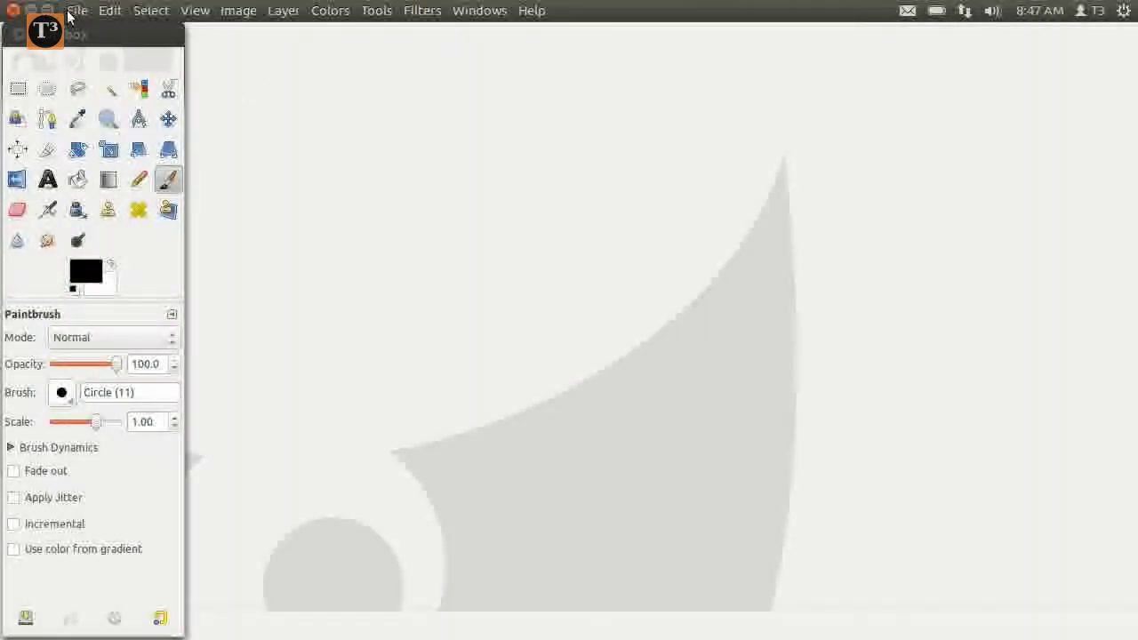
- Create a new blank 1920×1080 image and choose the Ellipse Select tool
left_click(77, 10)
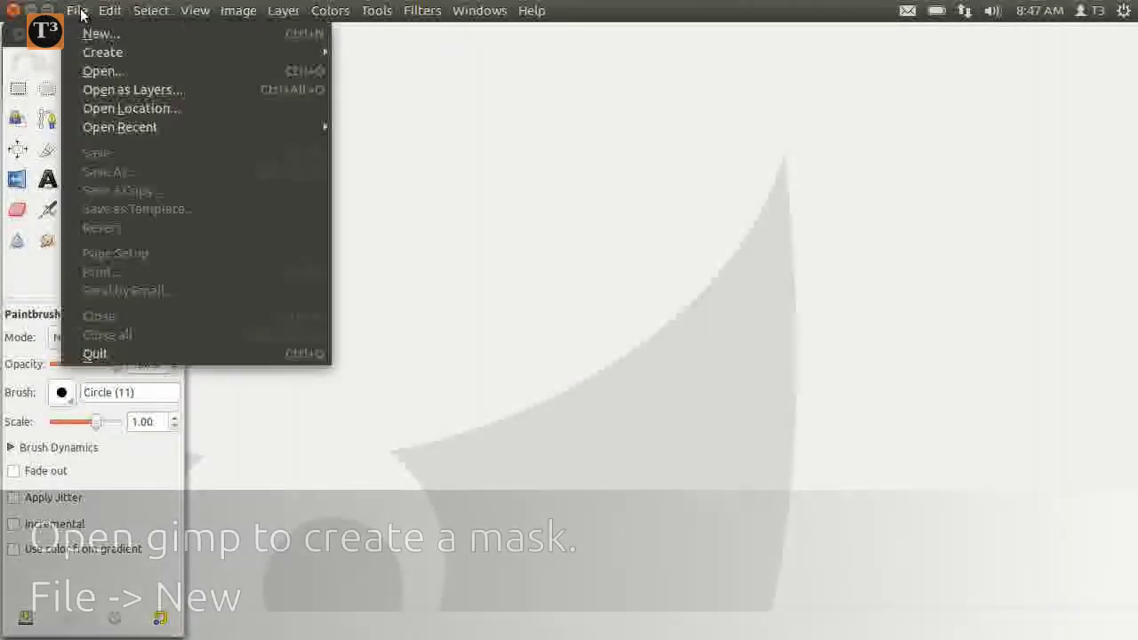
left_click(322, 36)
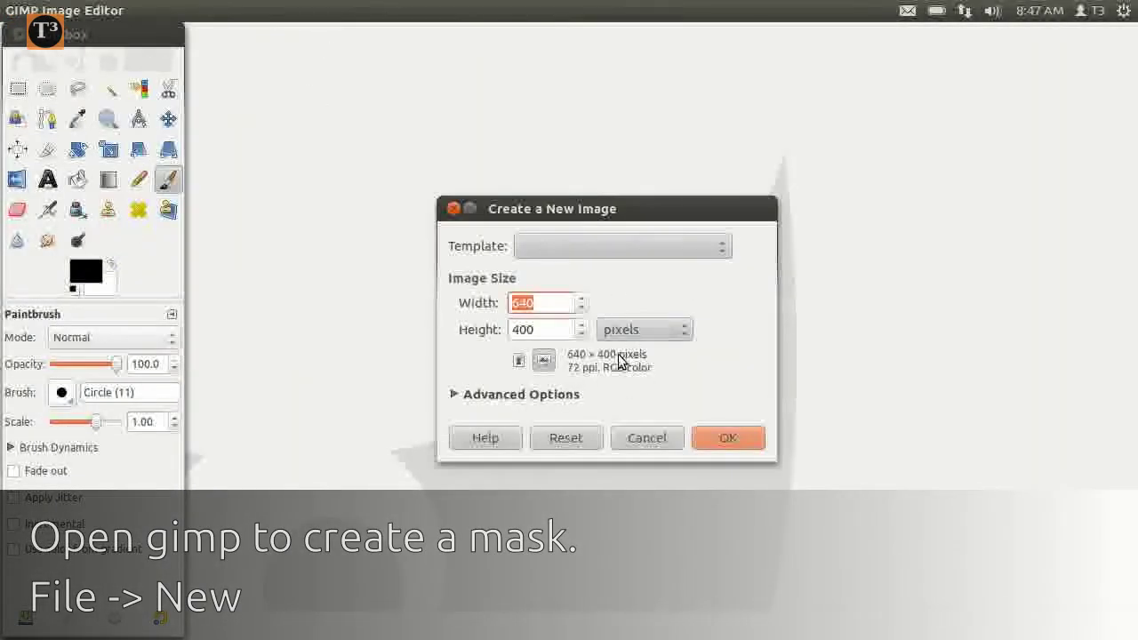
type("19")
type("20")
key("Tab")
type("1080")
left_click(737, 440)
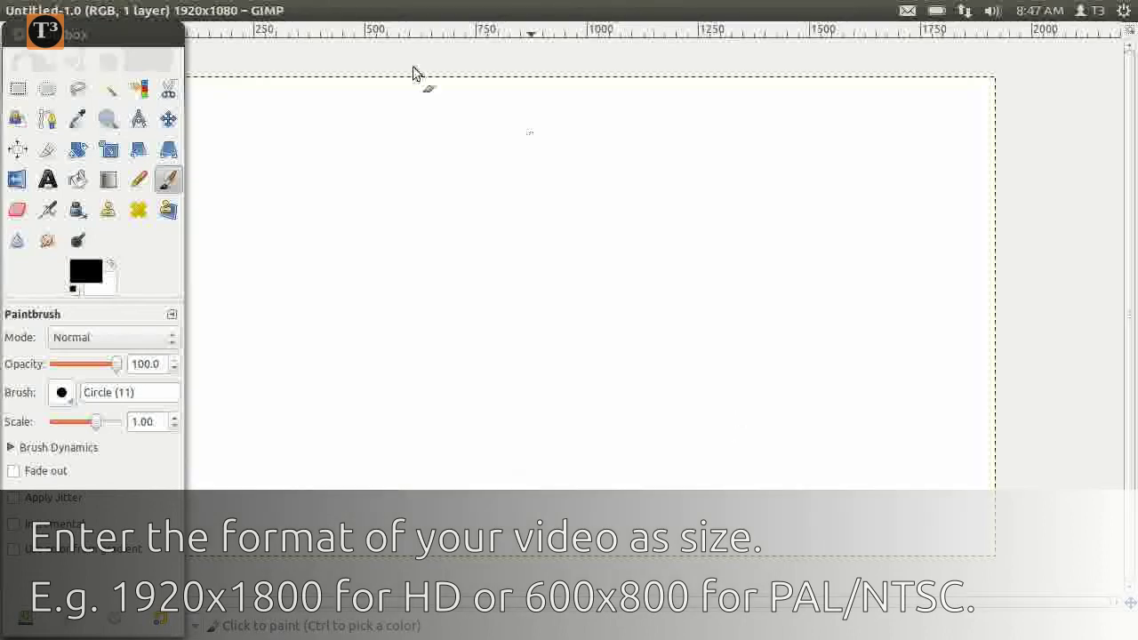
mouse_move(98, 34)
left_mouse_down()
mouse_move(993, 180)
mouse_move(842, 189)
mouse_move(1054, 199)
mouse_move(1015, 184)
left_mouse_up()
left_click(787, 246)
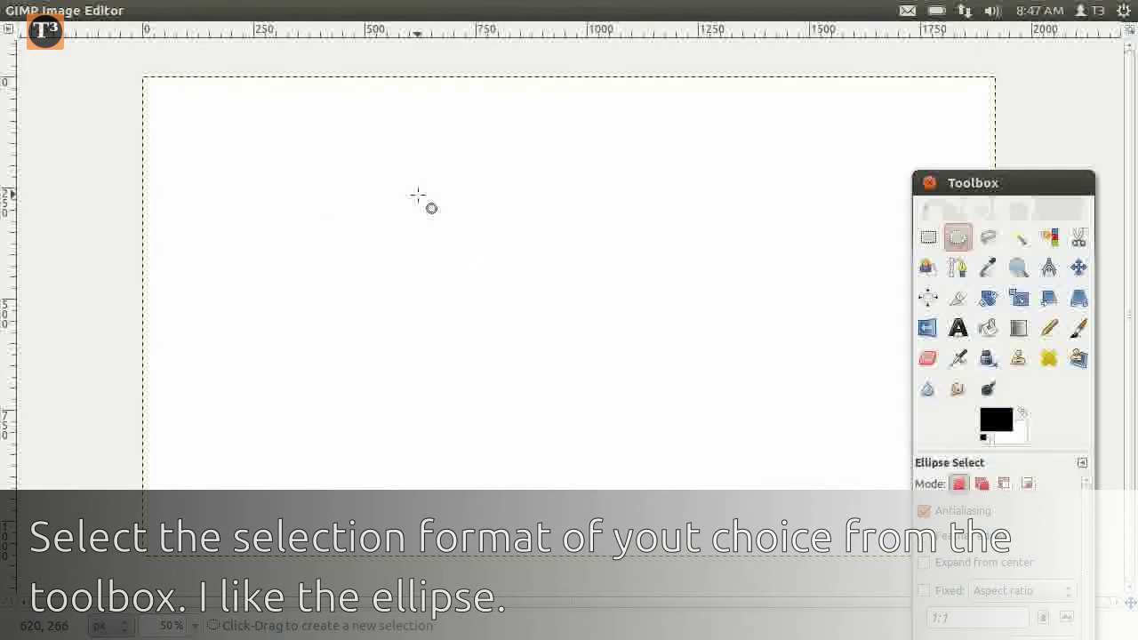
- Stroke an ellipse selection near the canvas centre with a 6 px black line, then deselect
left_click_drag(402, 160, 782, 438)
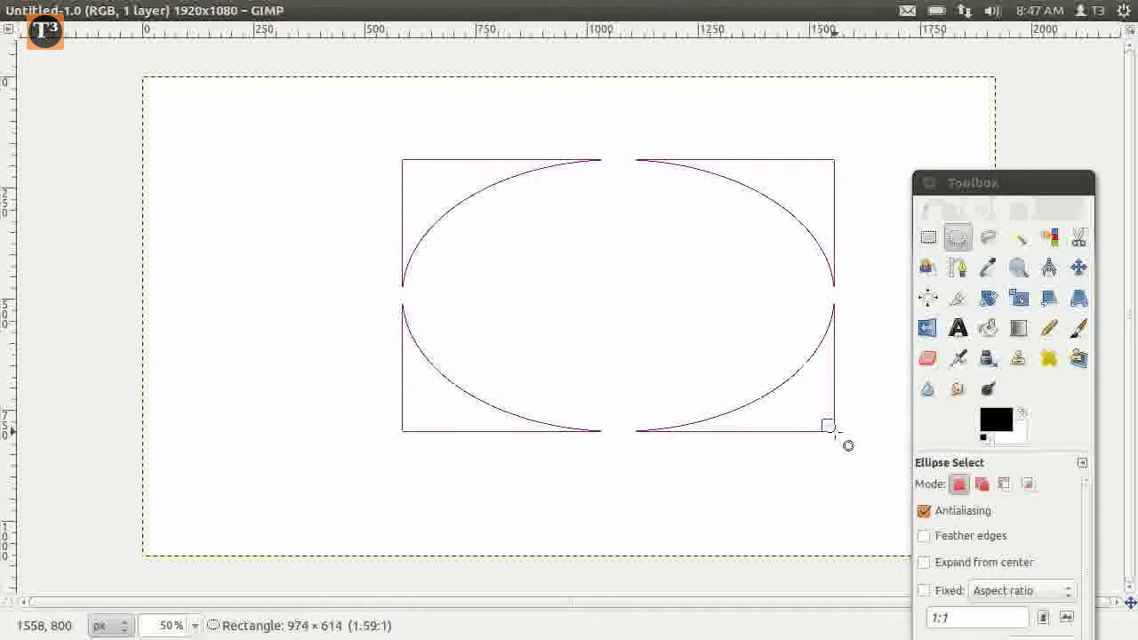
left_click_drag(783, 437, 783, 438)
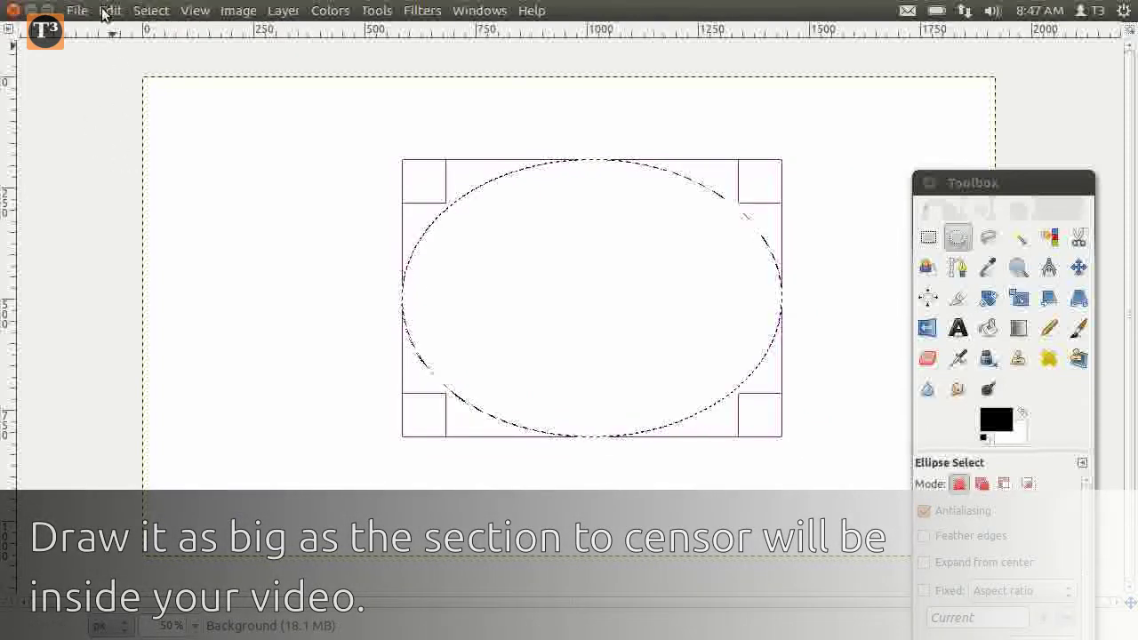
left_click(108, 11)
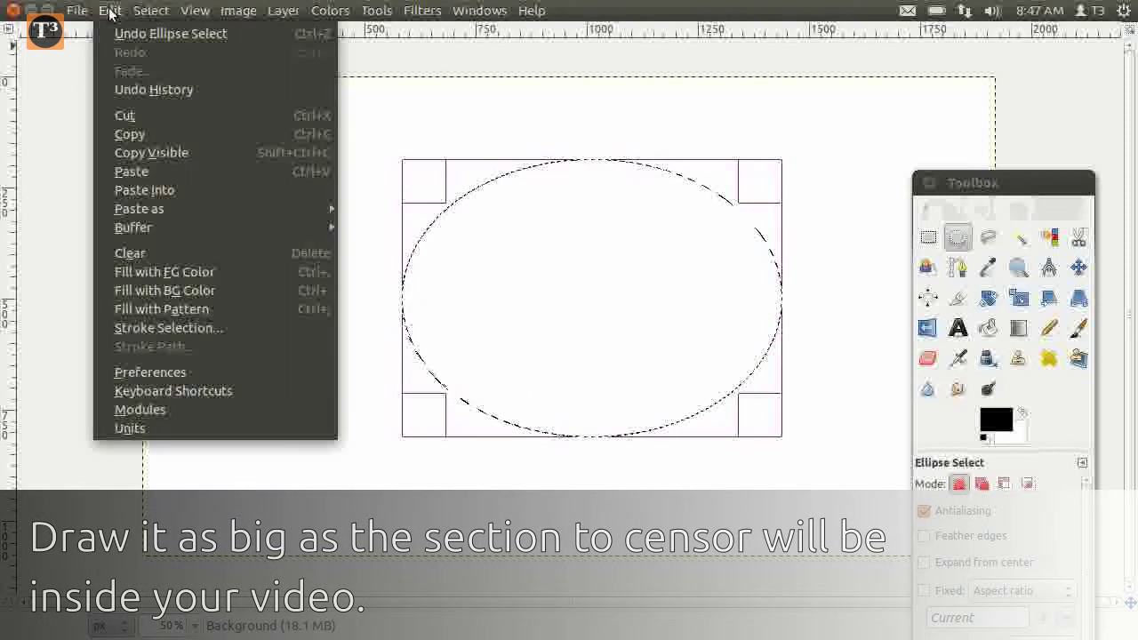
left_click(134, 329)
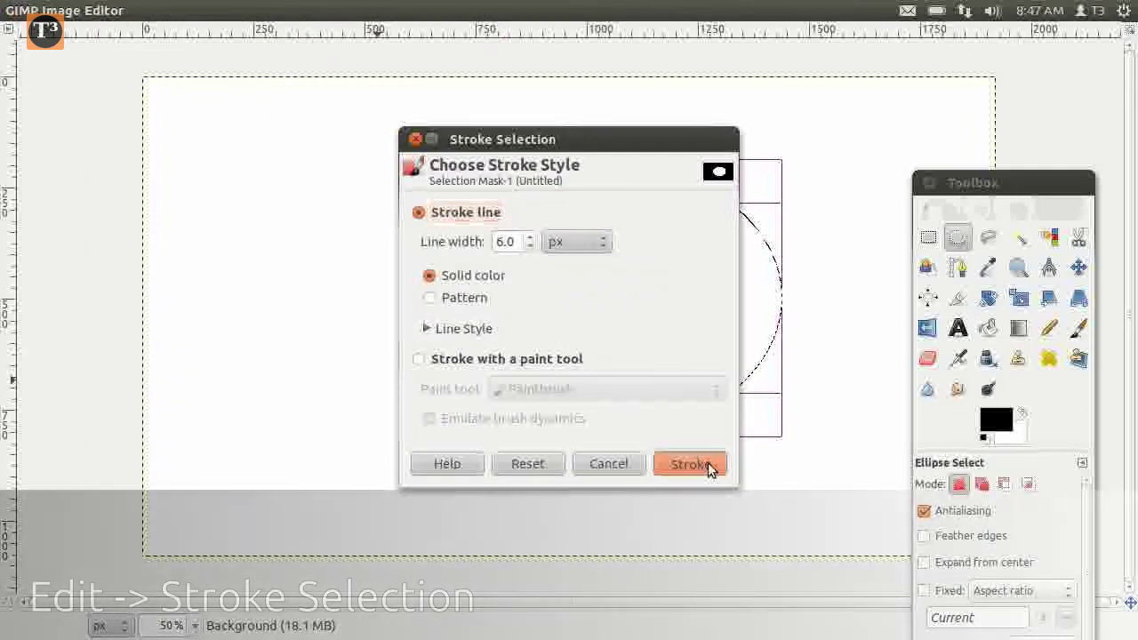
left_click(708, 466)
left_click(231, 234)
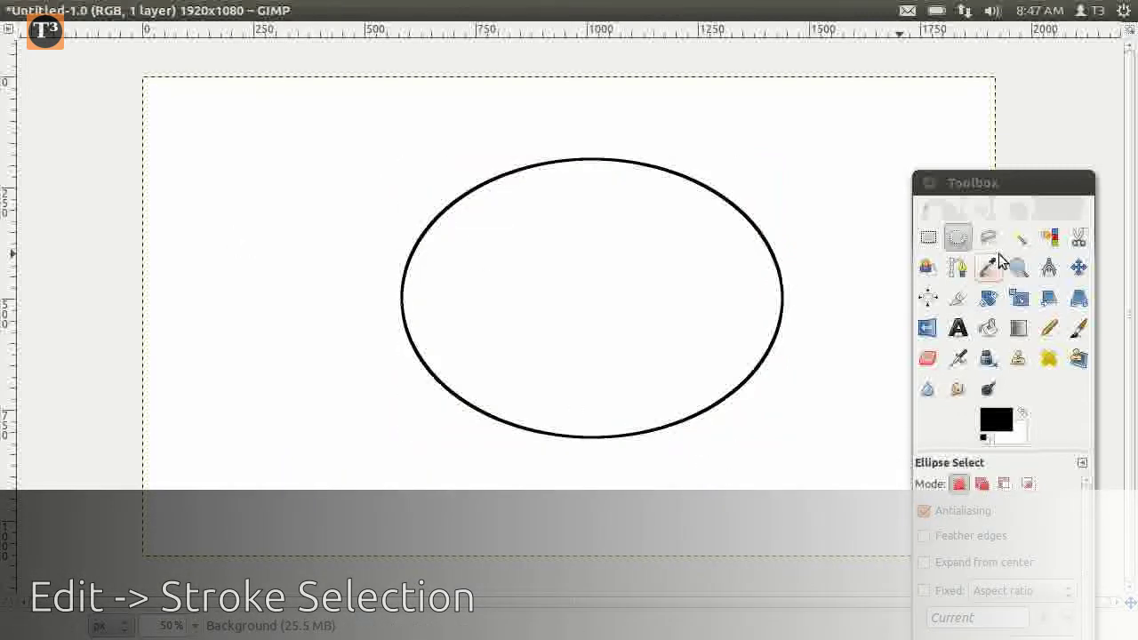
- Bucket-fill the ellipse black and add an alpha channel to the layer
left_click(988, 328)
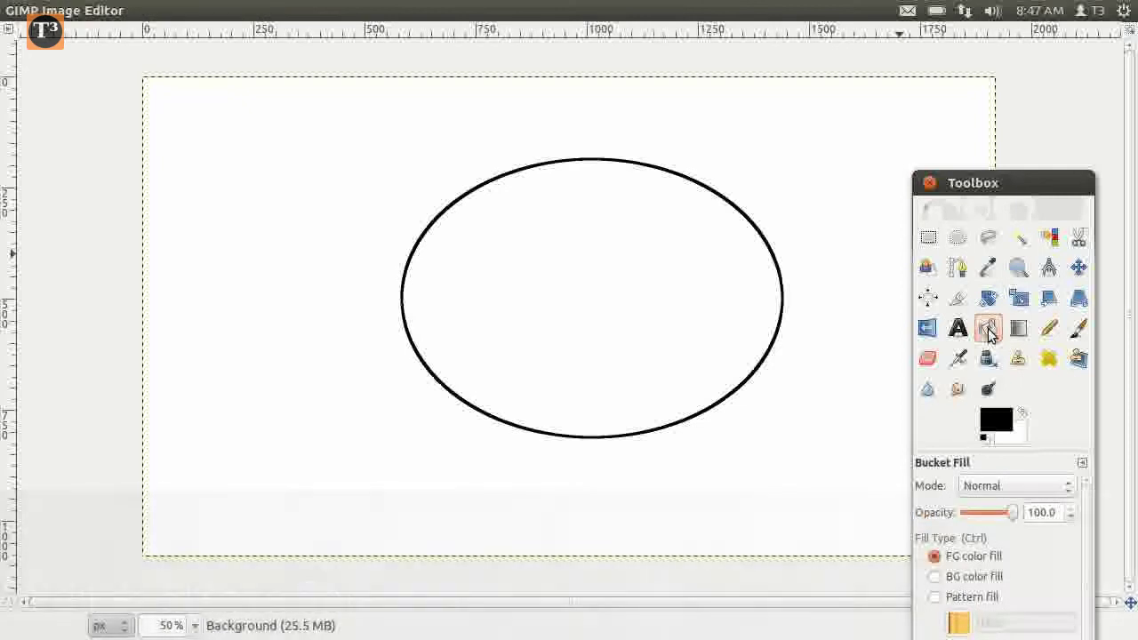
left_click(507, 319)
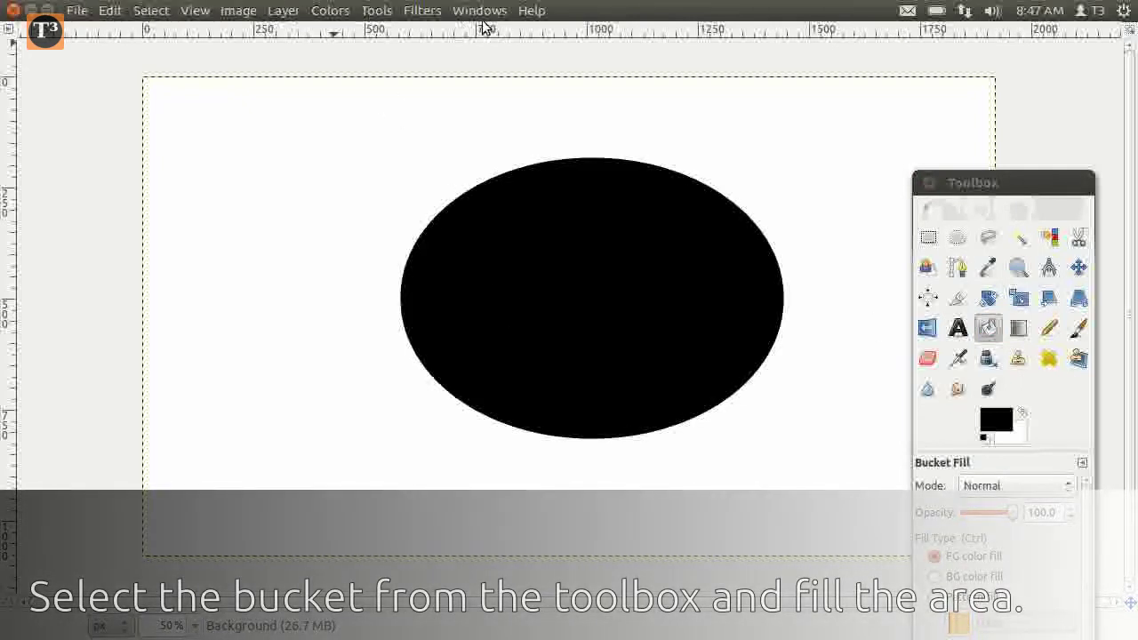
left_click(286, 11)
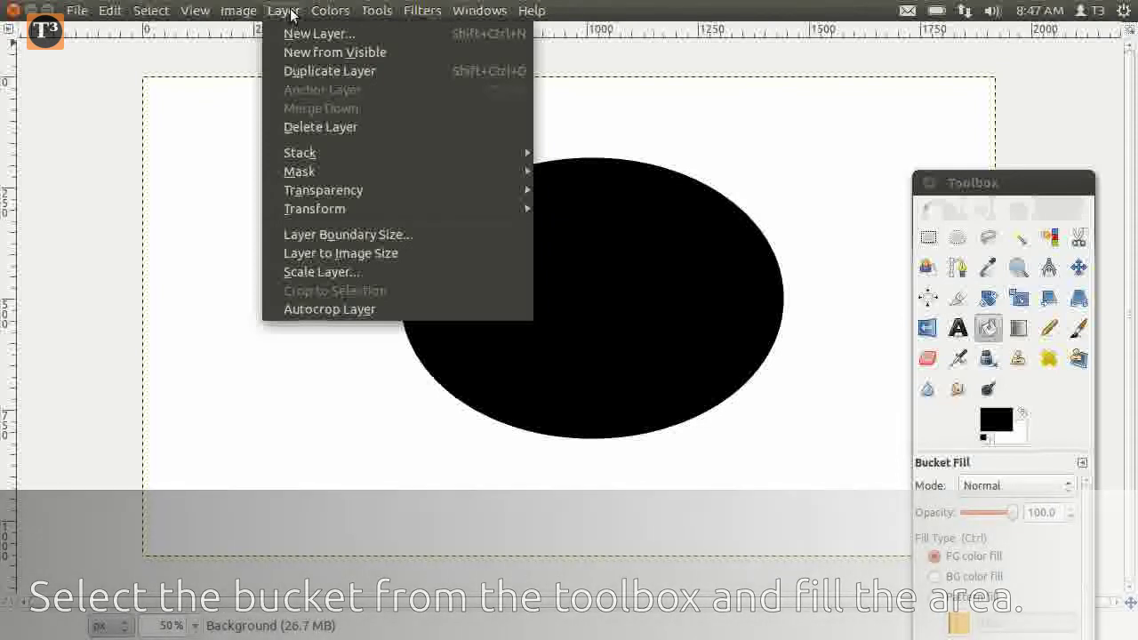
mouse_move(355, 198)
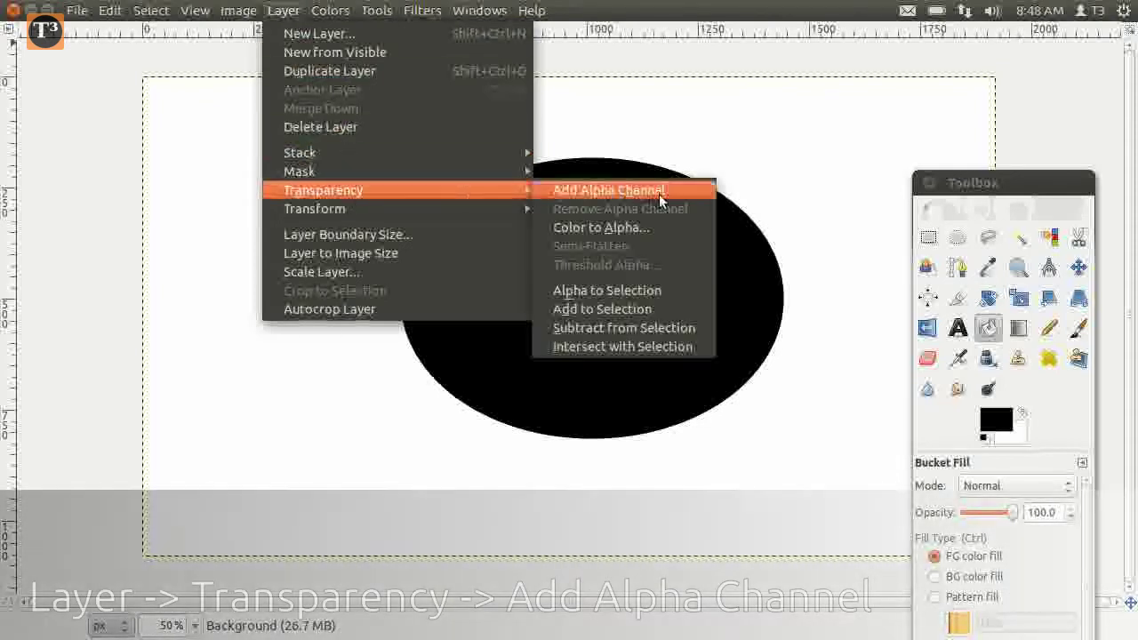
left_click(659, 194)
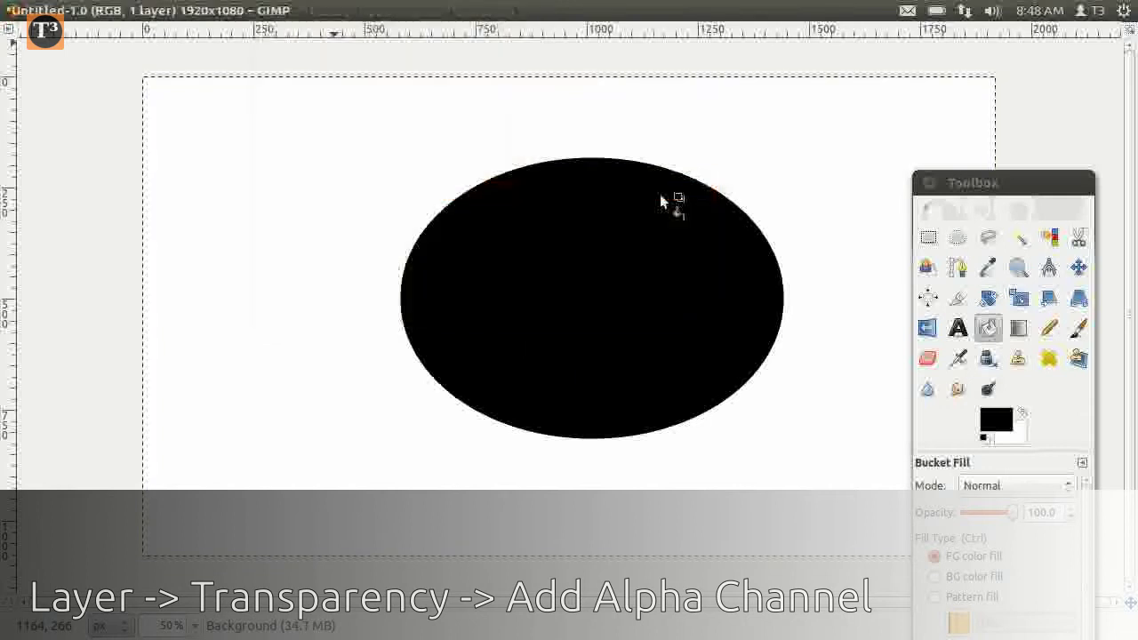
- Fuzzy-select the white background around the ellipse and clear it to transparency
left_click(1023, 242)
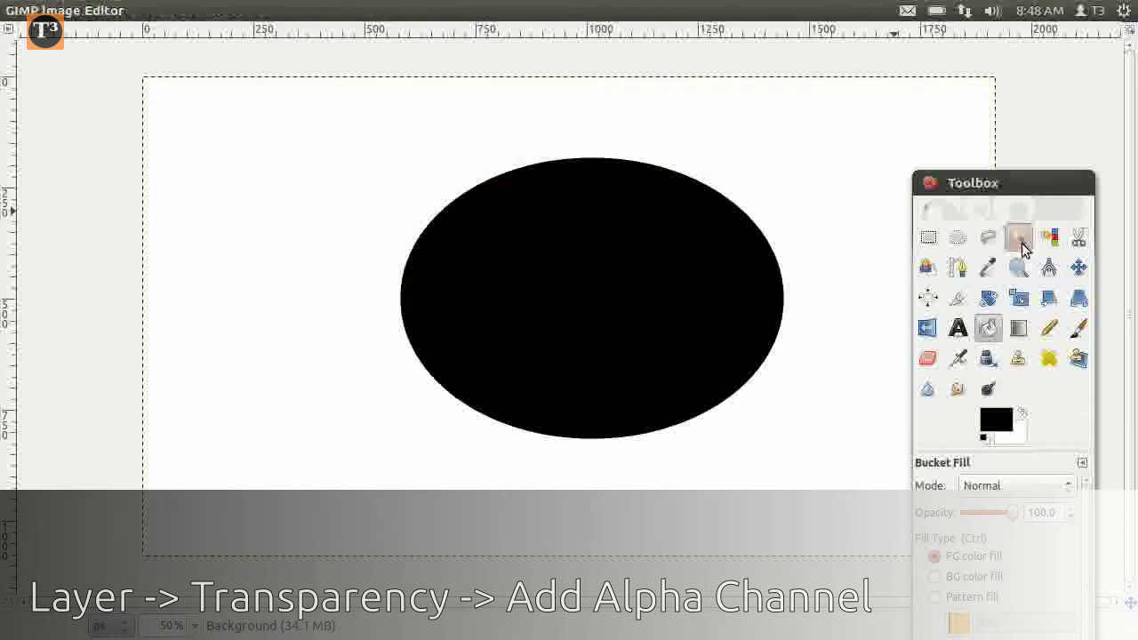
left_click(249, 199)
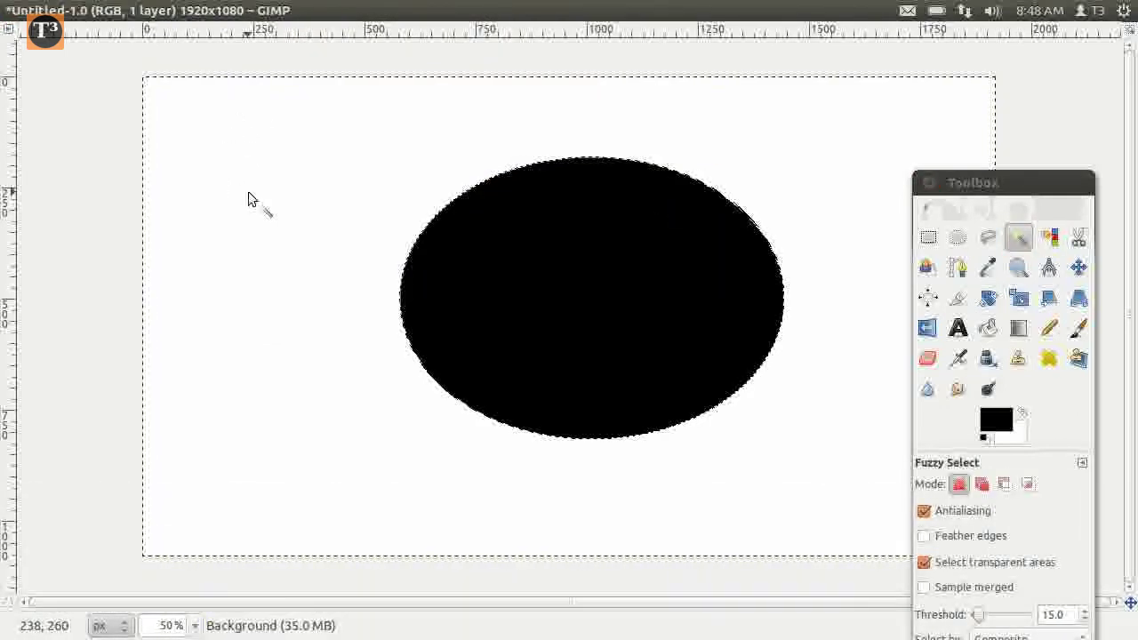
right_click(249, 199)
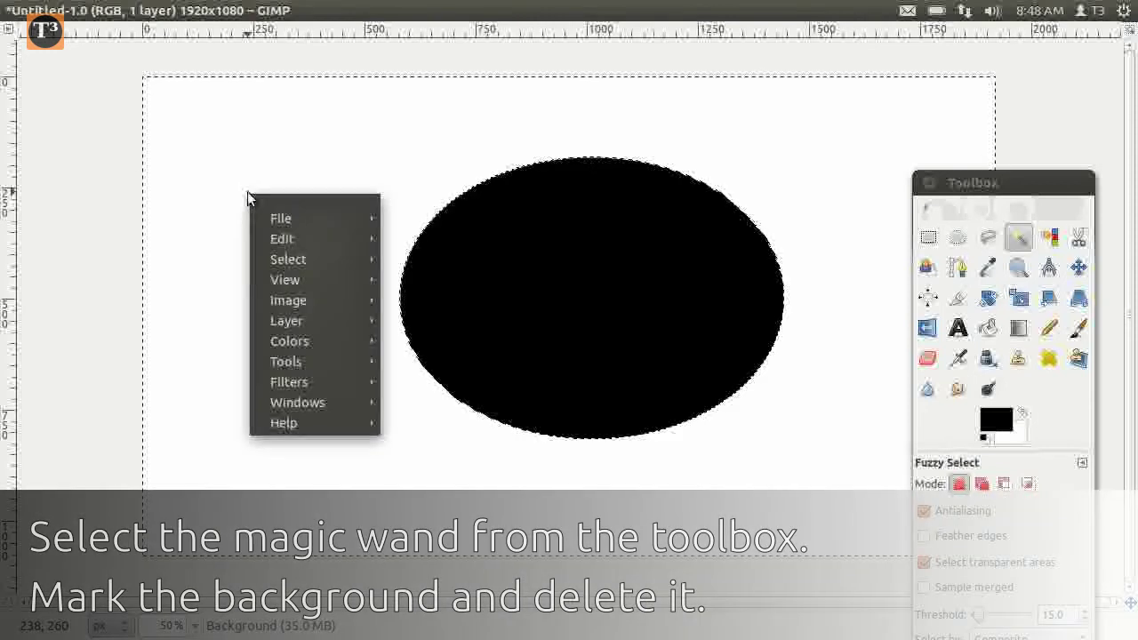
mouse_move(342, 238)
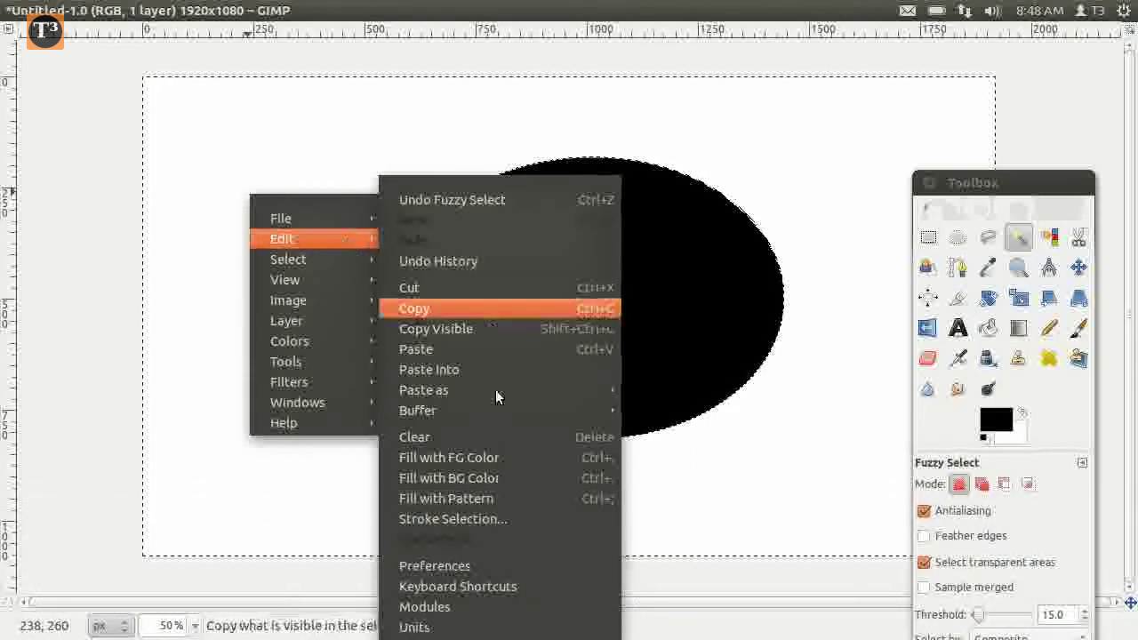
left_click(490, 439)
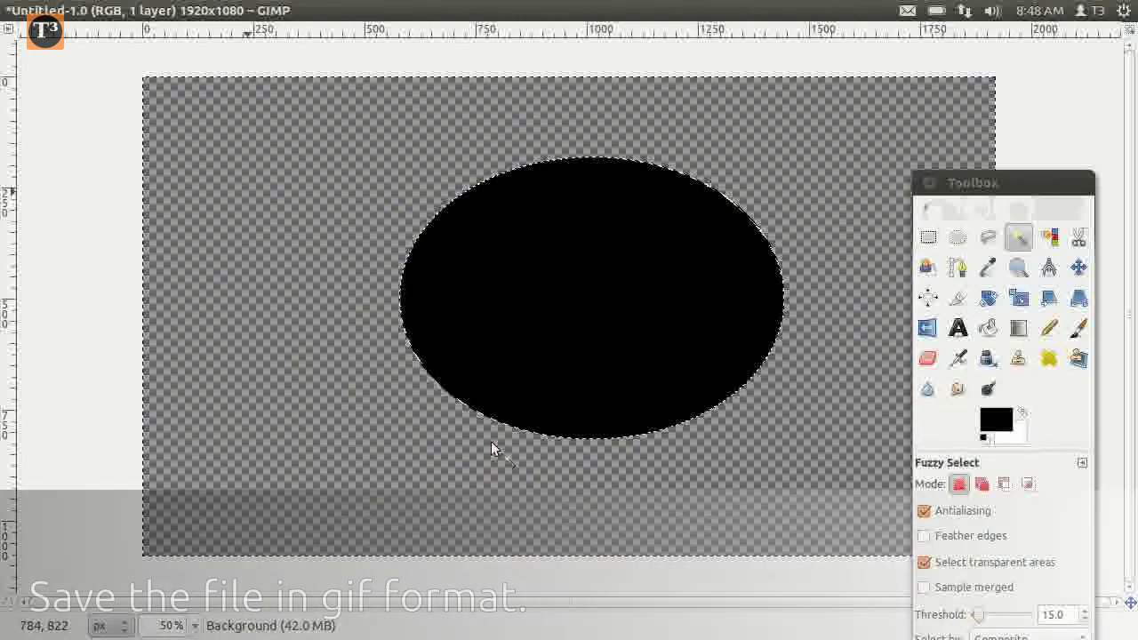
left_click(988, 328)
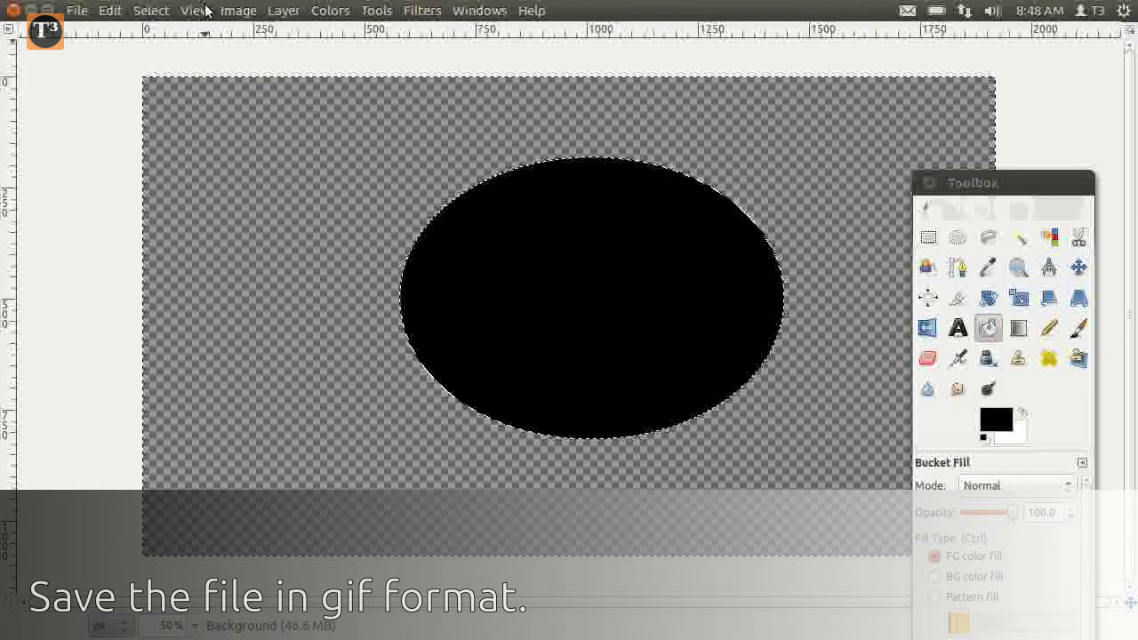
- Save the image as censor.gif on the Desktop, converting it to an indexed GIF
left_click(76, 10)
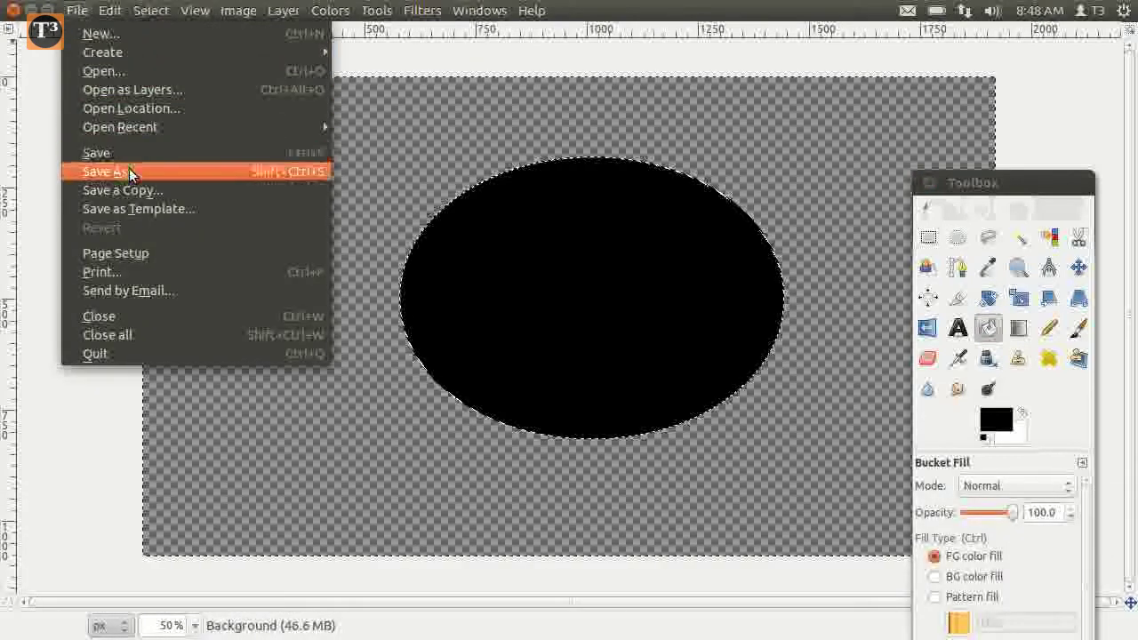
left_click(110, 171)
type("censor.gif")
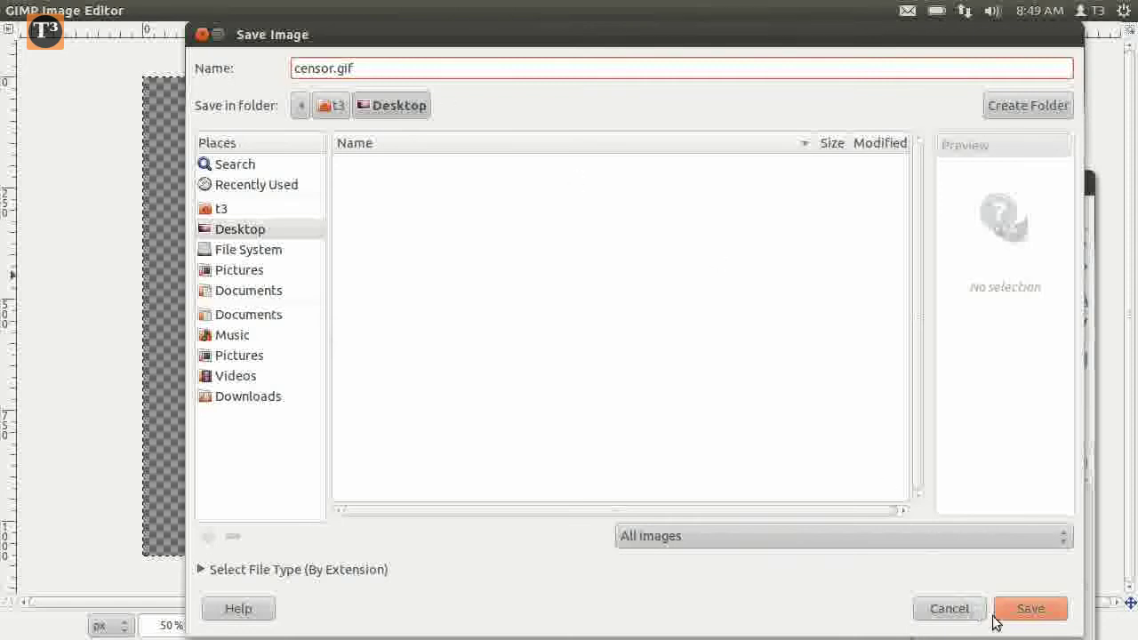
left_click(1023, 611)
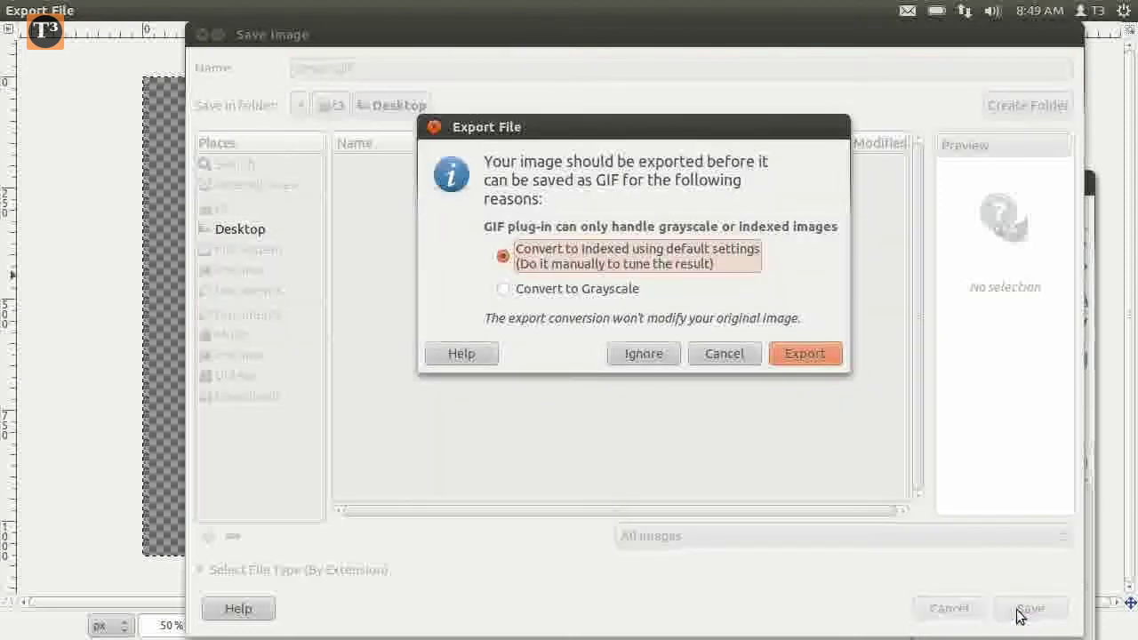
left_click(790, 352)
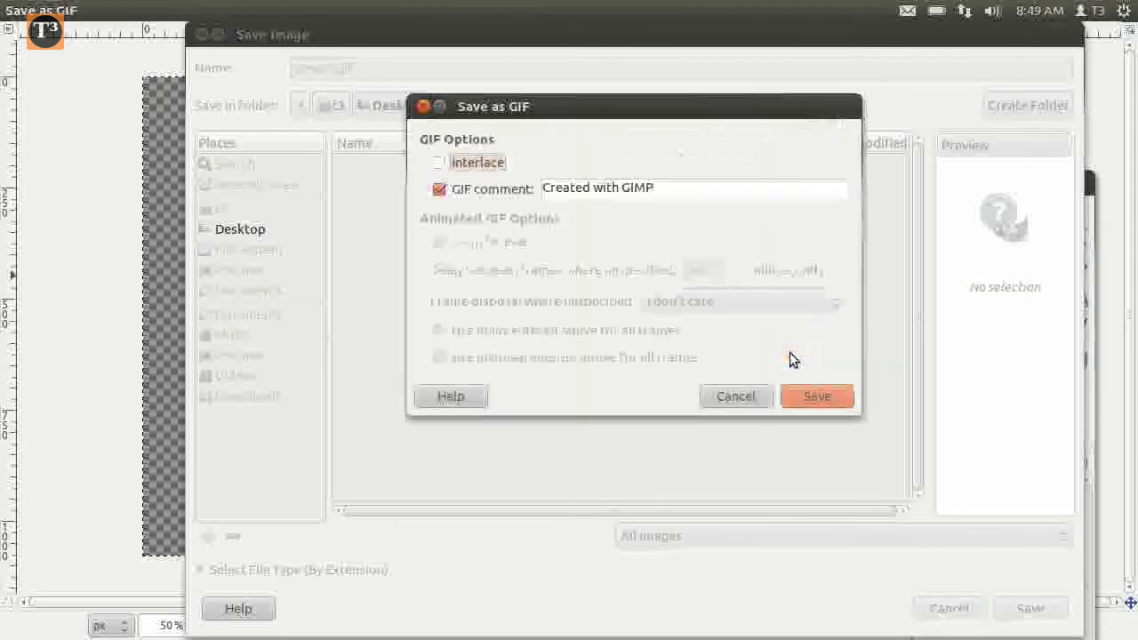
left_click(820, 398)
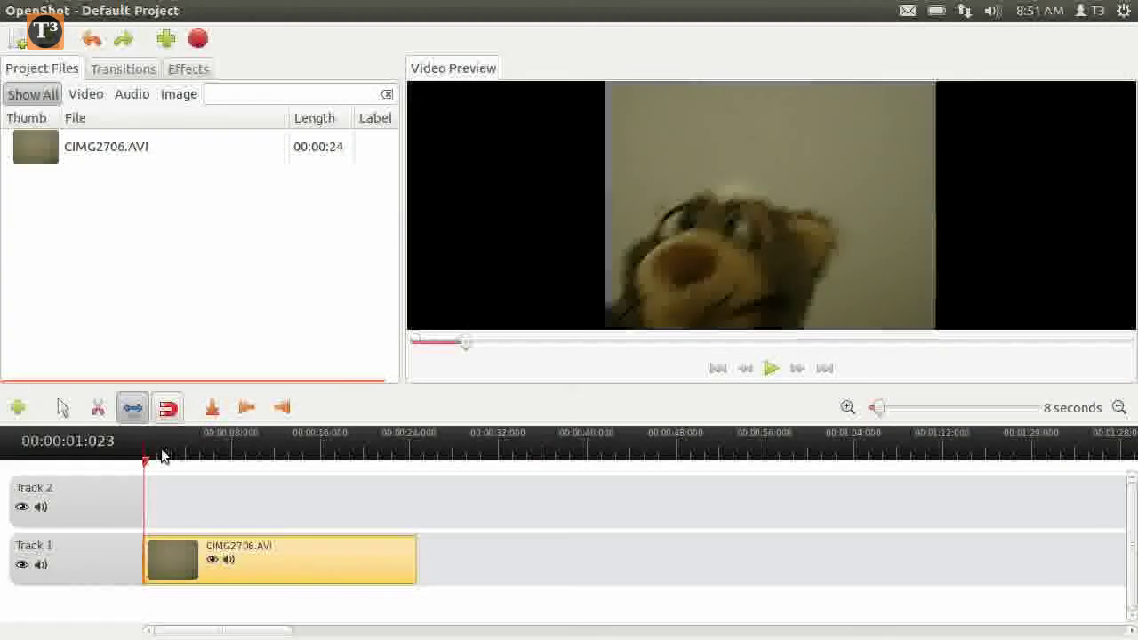
- Scrub through the video preview, ending back near 4 seconds
left_click_drag(219, 452, 365, 458)
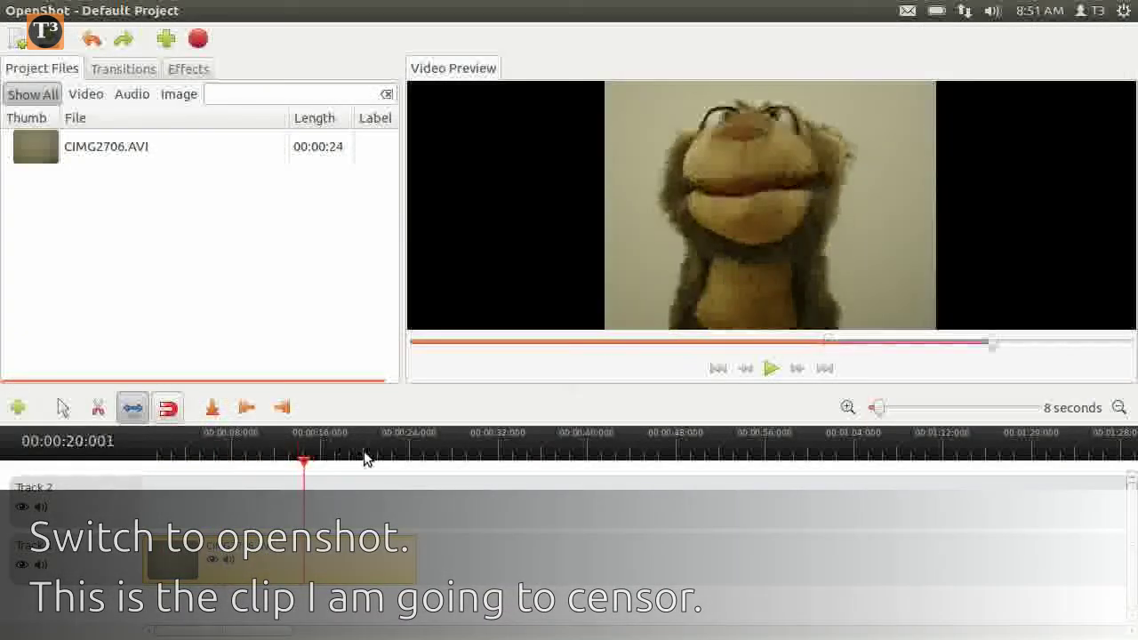
left_click(287, 458)
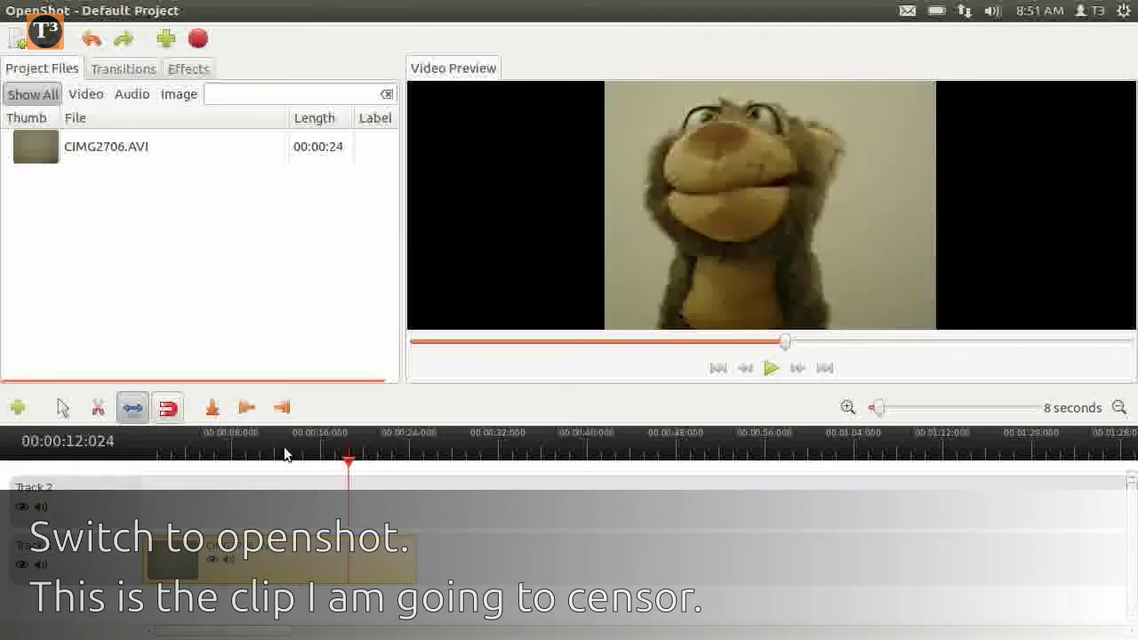
left_click(229, 458)
left_click(190, 458)
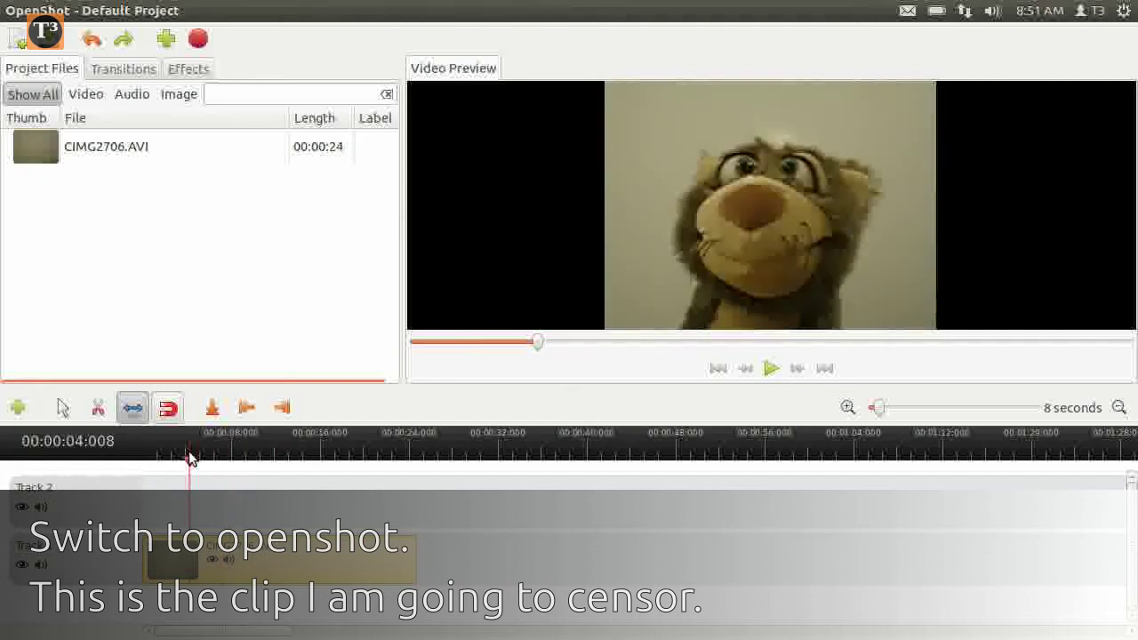
- Import censor.gif and place it on Track 2 above CIMG2706.AVI
right_click(101, 246)
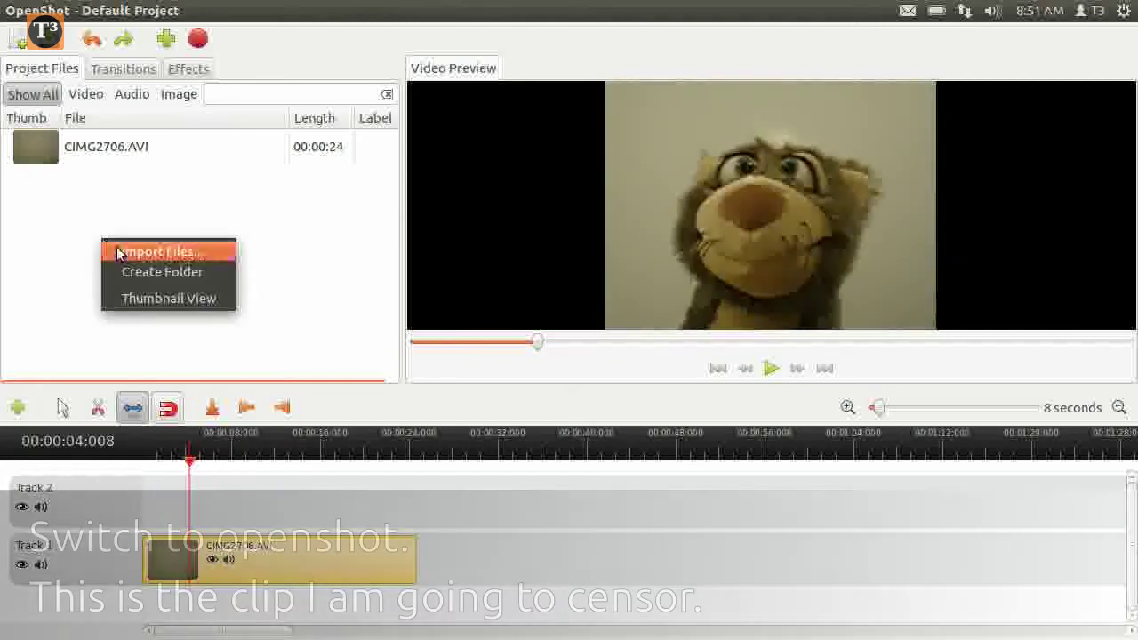
left_click(116, 252)
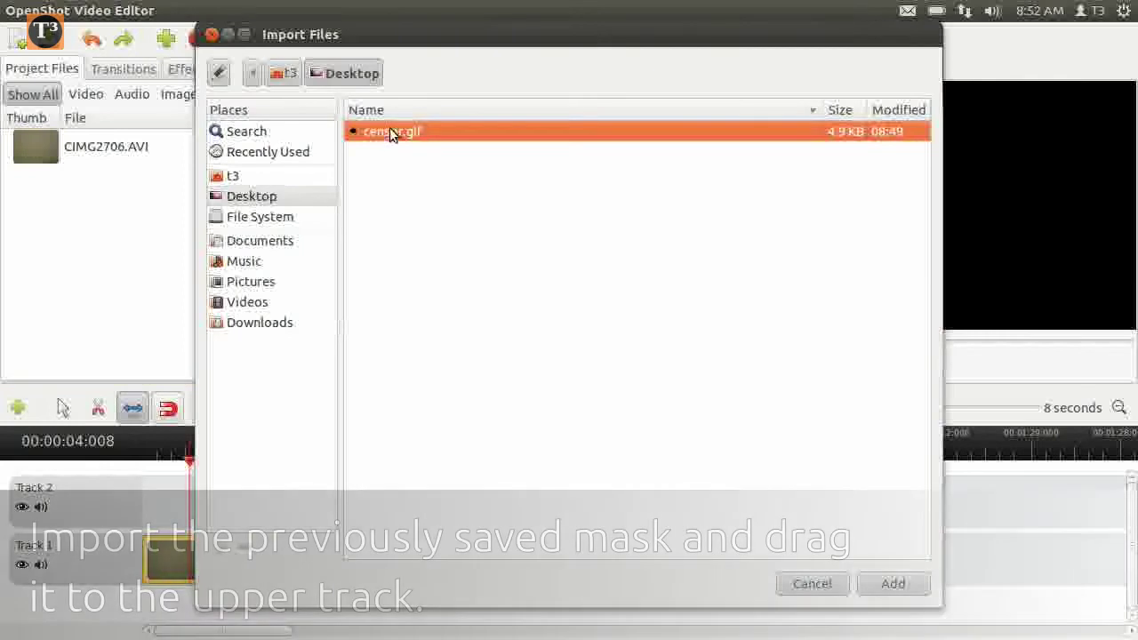
left_click(916, 587)
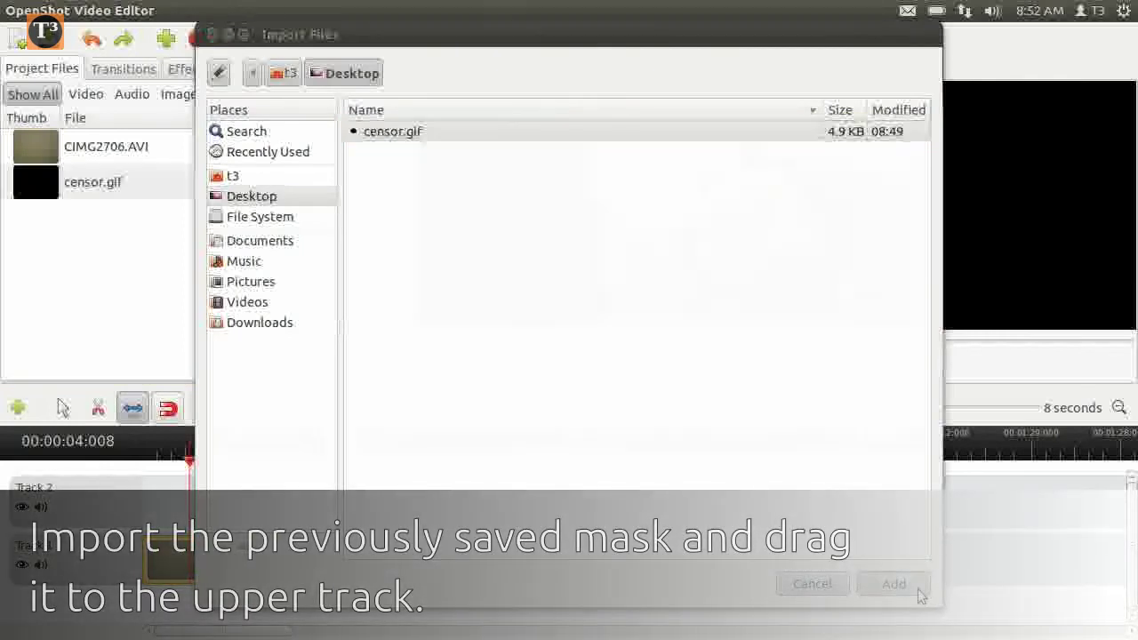
mouse_move(102, 185)
left_mouse_down()
mouse_move(273, 485)
mouse_move(169, 498)
mouse_move(408, 507)
left_mouse_up()
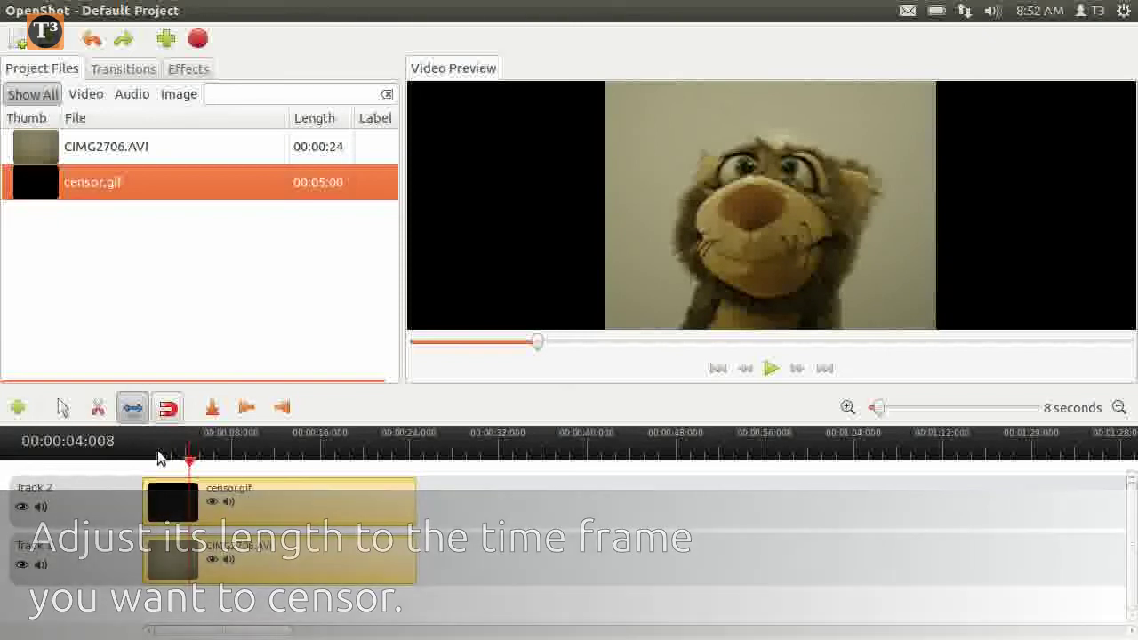
mouse_move(158, 458)
left_mouse_down()
mouse_move(169, 458)
mouse_move(157, 458)
left_mouse_up()
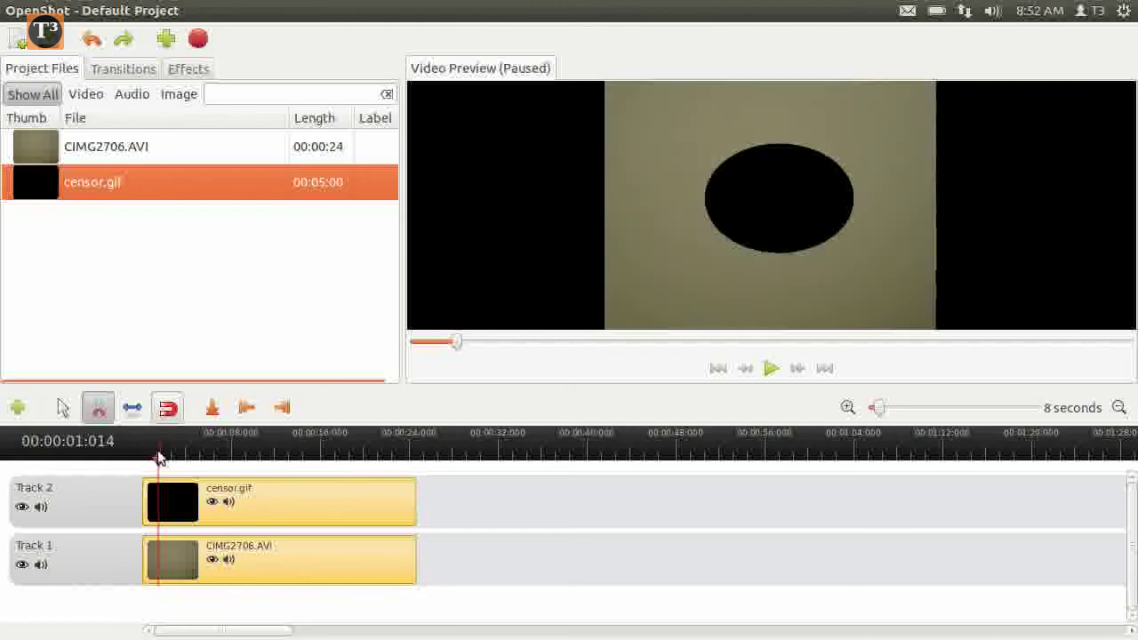
- Remove the small leading censor piece and cut the censor clip at about 6 seconds
right_click(155, 516)
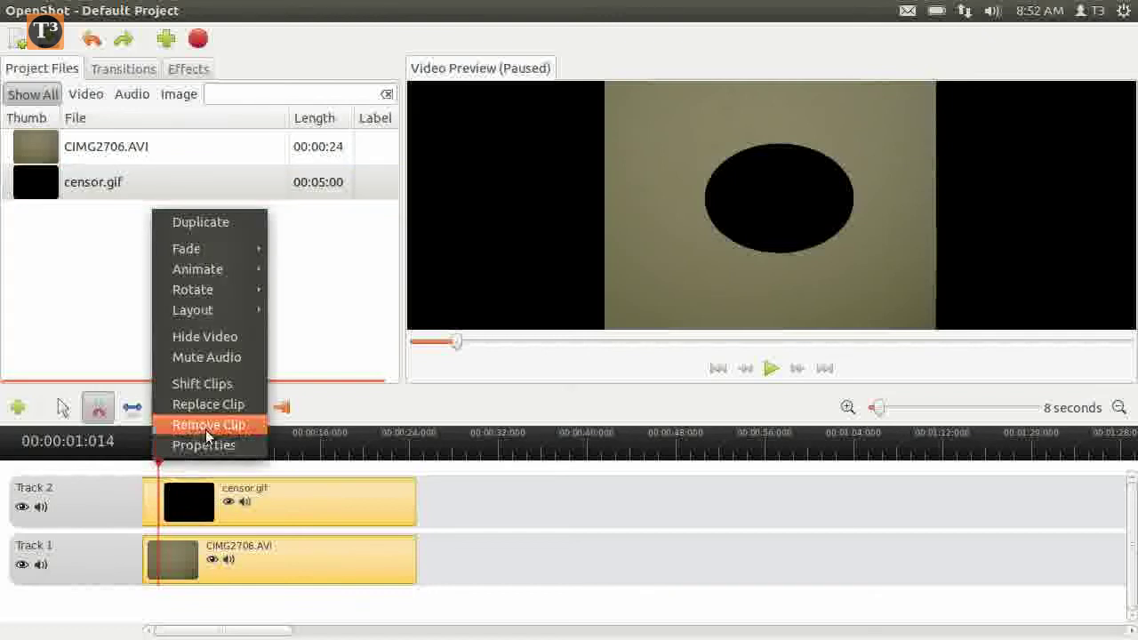
left_click(216, 496)
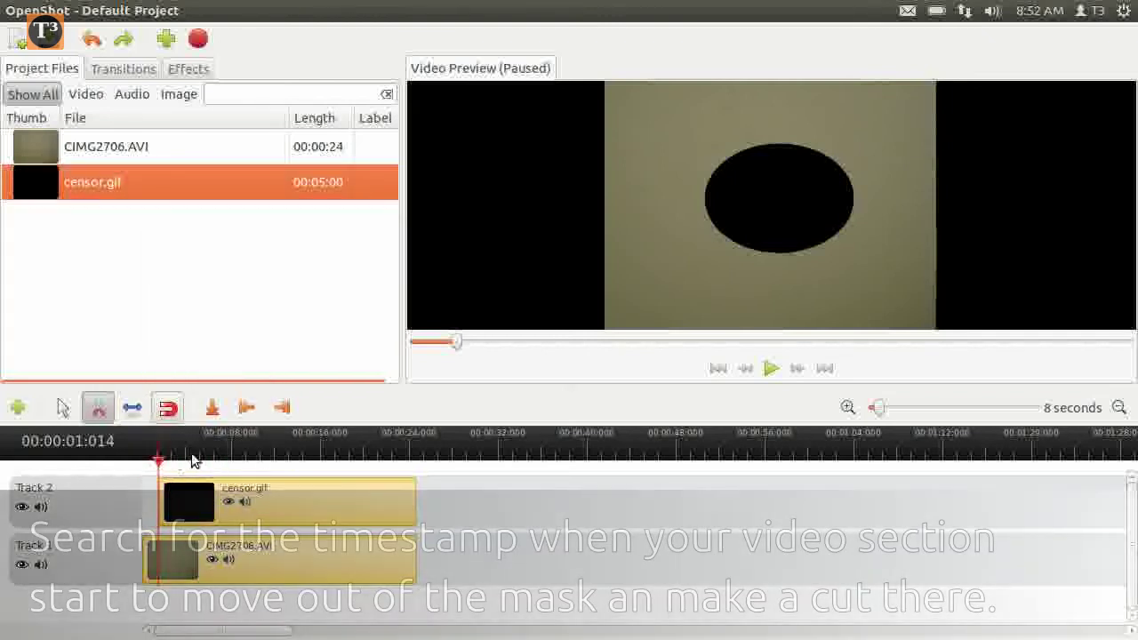
left_click_drag(176, 458, 241, 462)
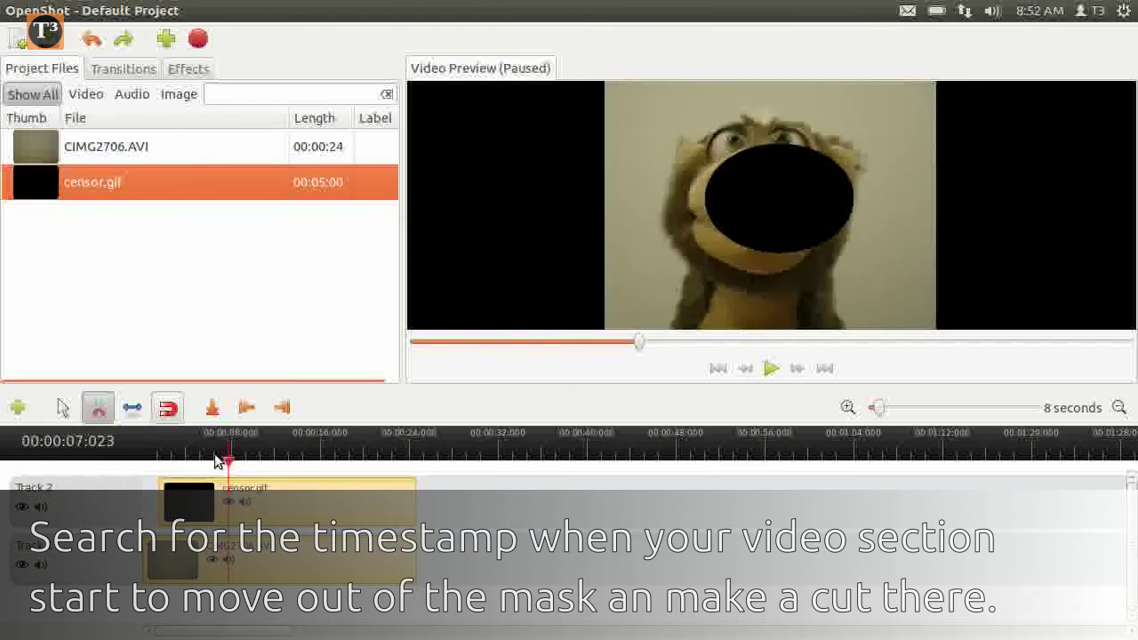
left_click(216, 461)
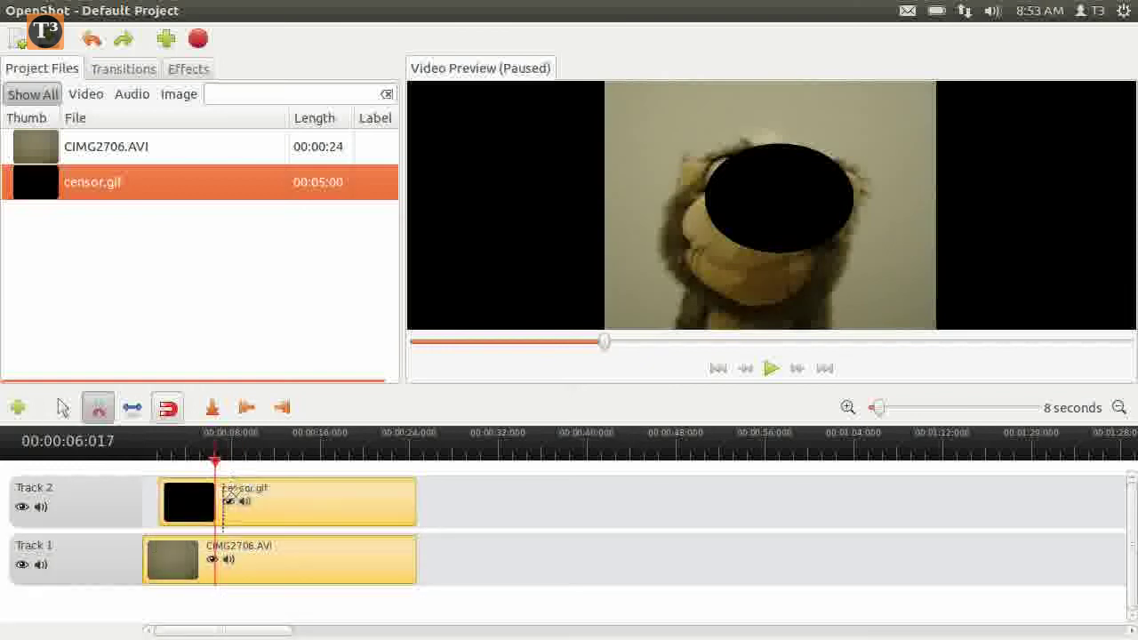
left_click(227, 494)
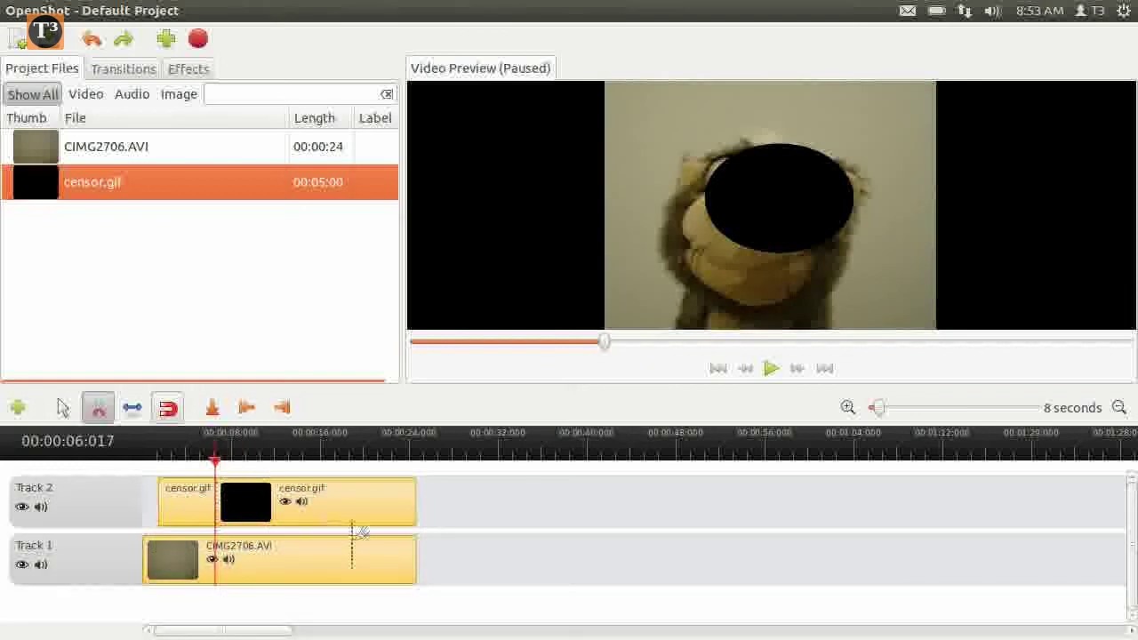
- Play back the stretch between 6 and 8 seconds to check the face movement
left_click(232, 456)
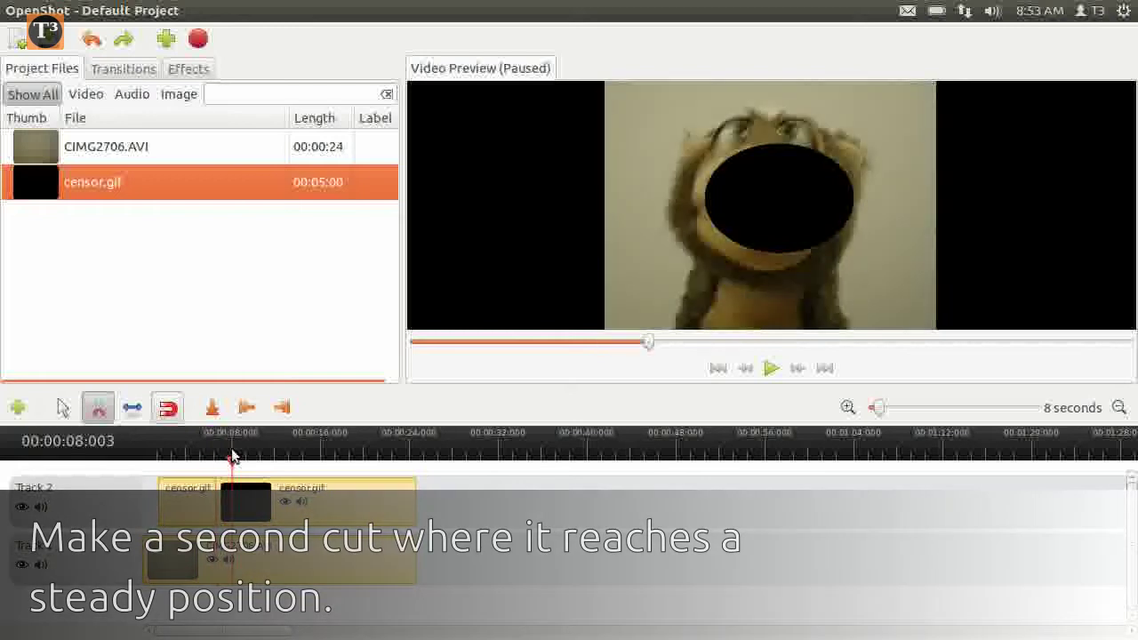
key("space")
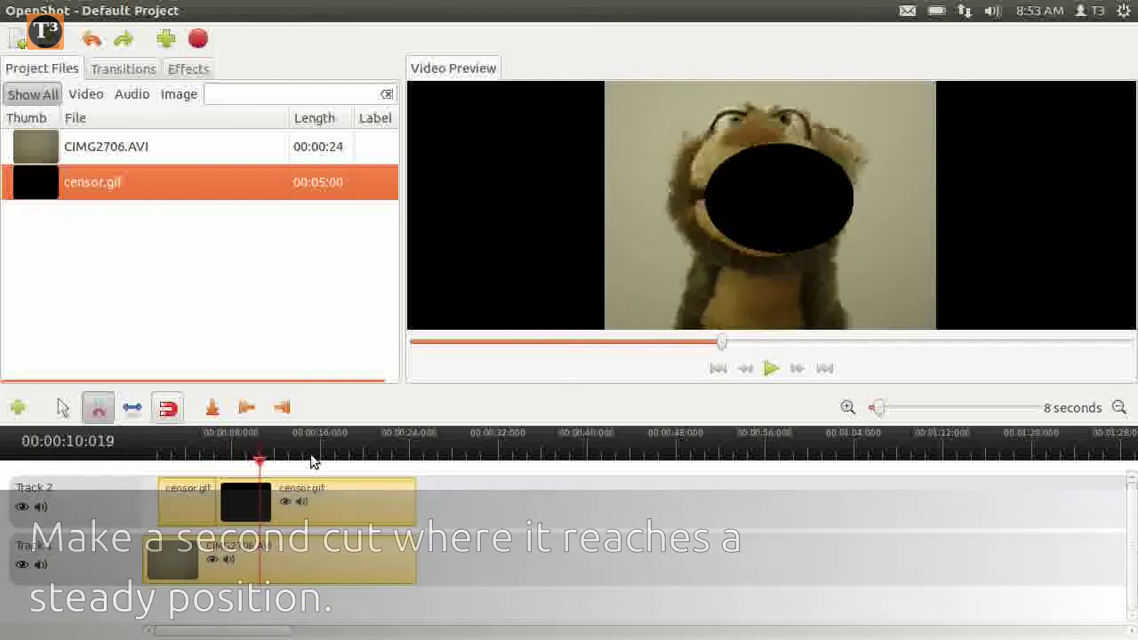
key("space")
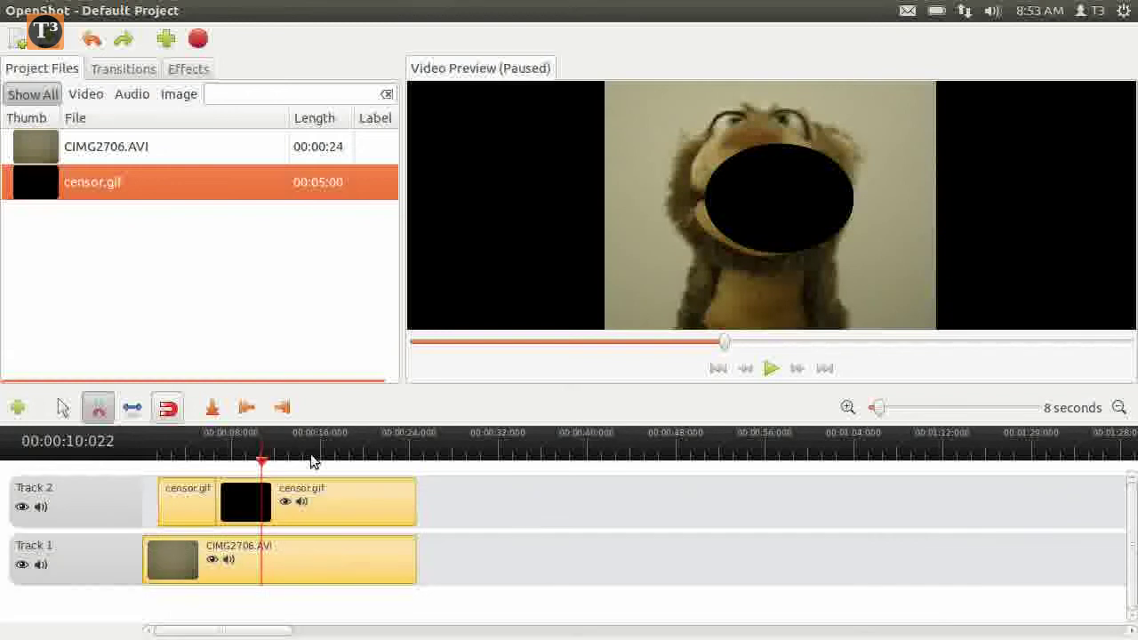
left_click(230, 459)
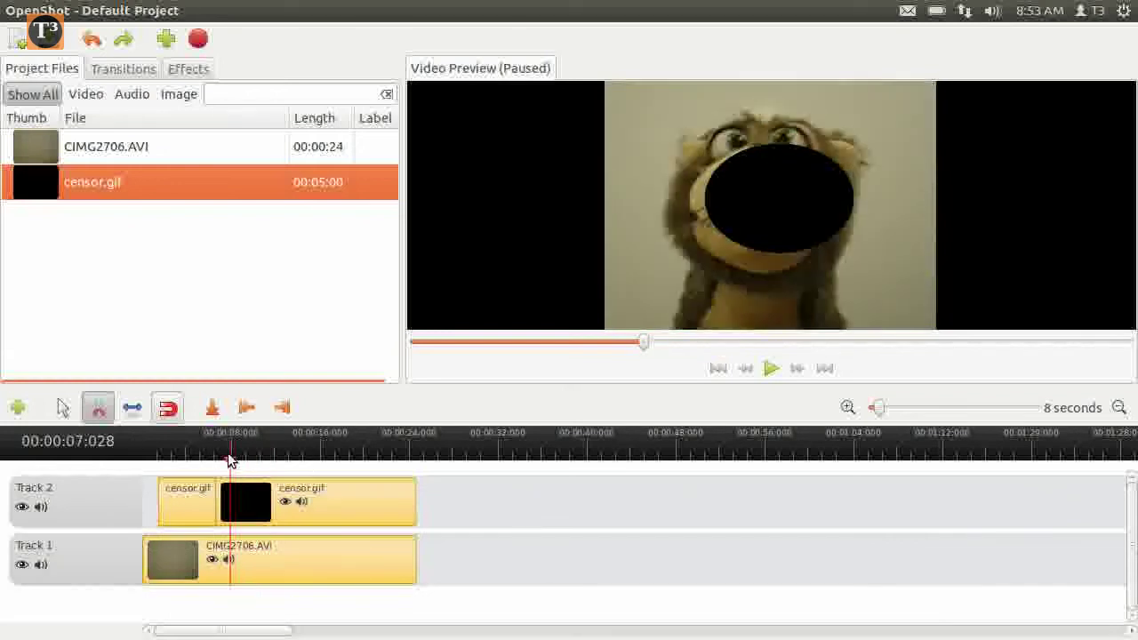
left_click(215, 460)
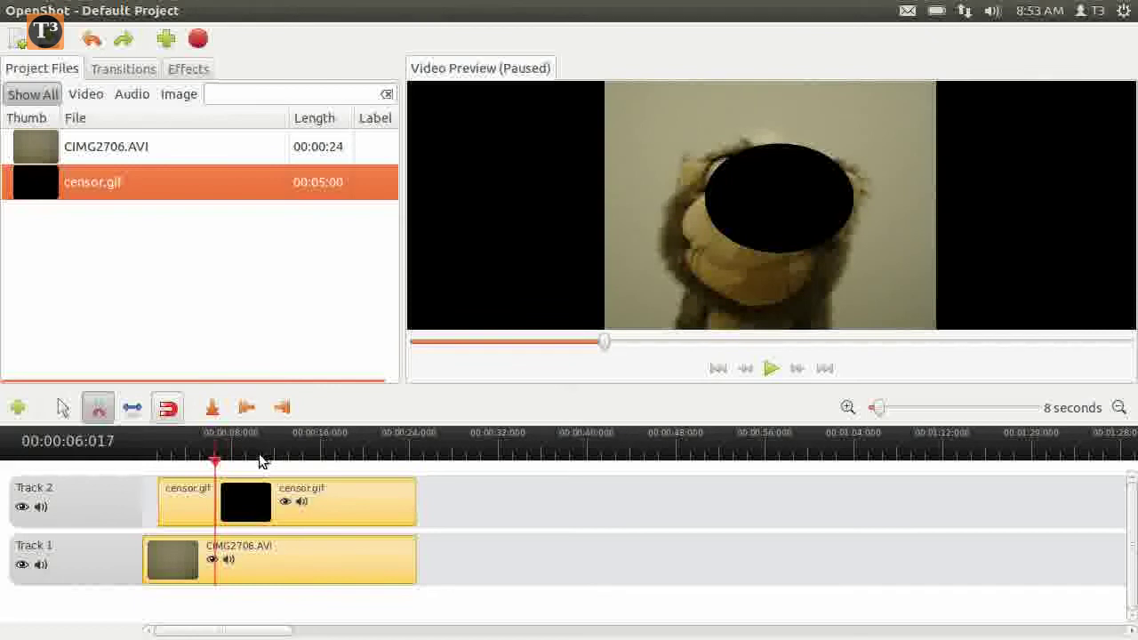
key("space")
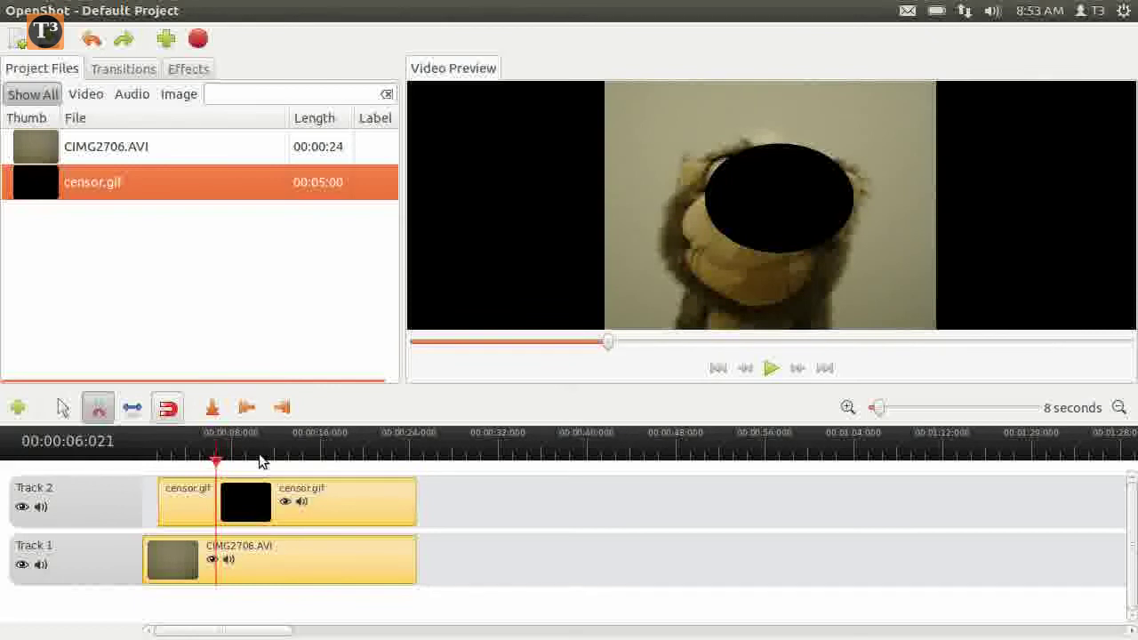
key("space")
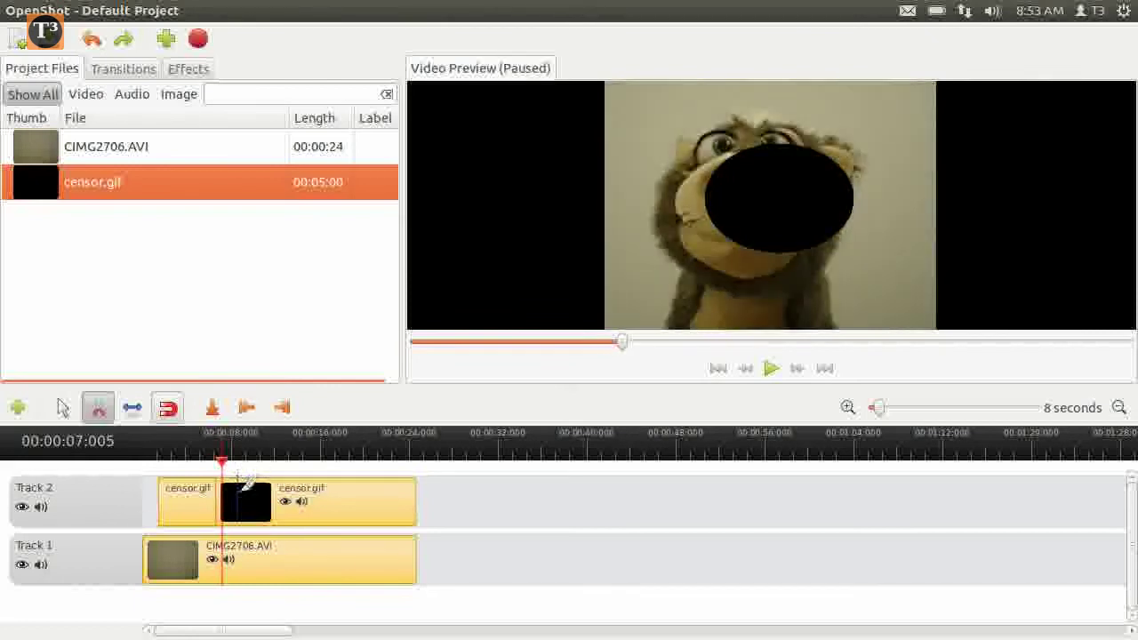
- Zoom the timeline in and cut the censor clip again at about 7.17 seconds
left_click(845, 411)
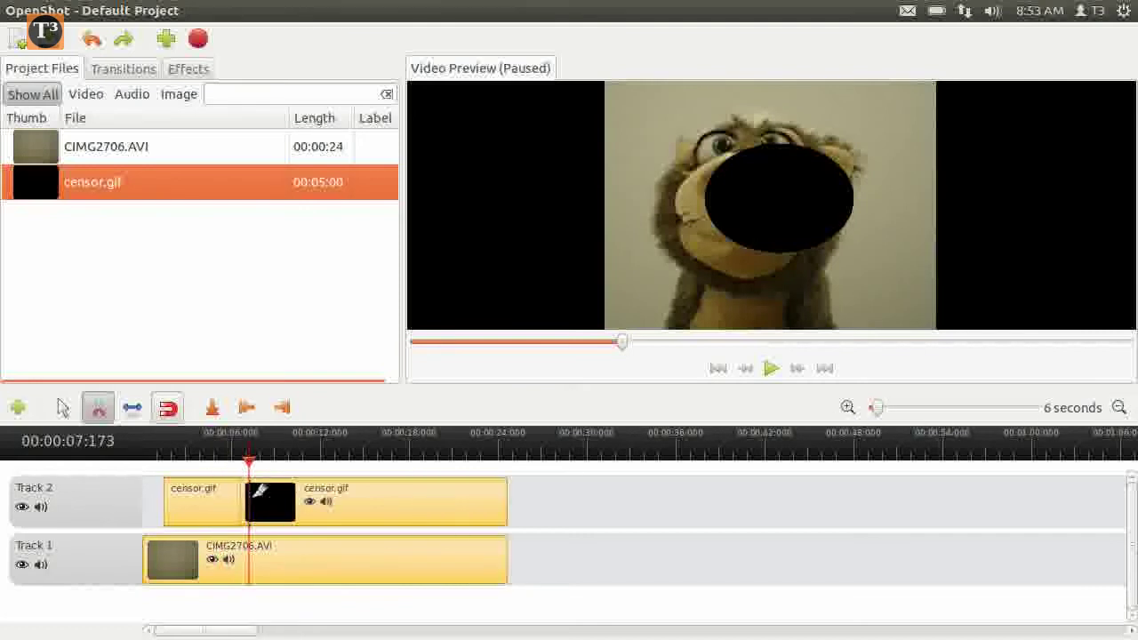
left_click(255, 494)
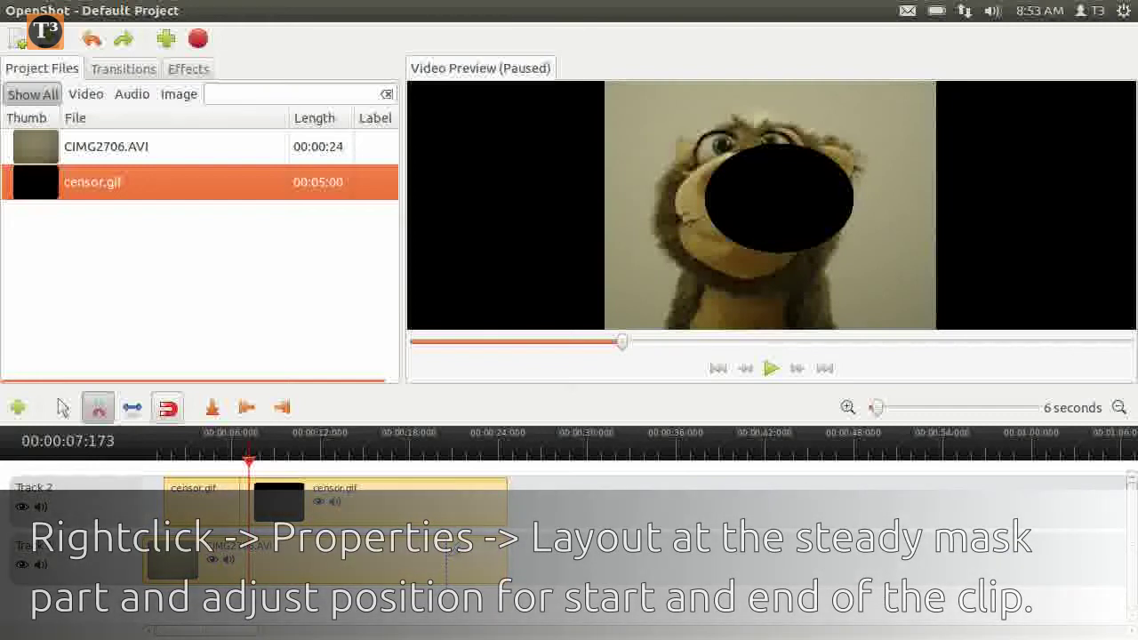
left_click(257, 456)
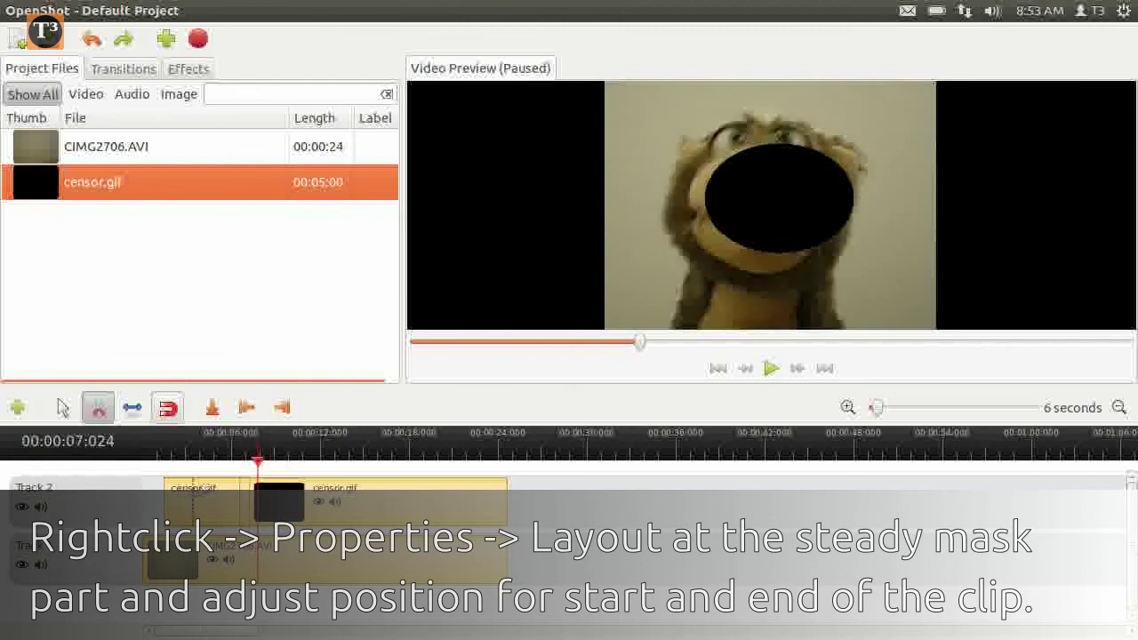
- Set Y to -10% on both Start and End of Clip keyframes for the 7.17 s censor piece
left_click(63, 407)
right_click(450, 521)
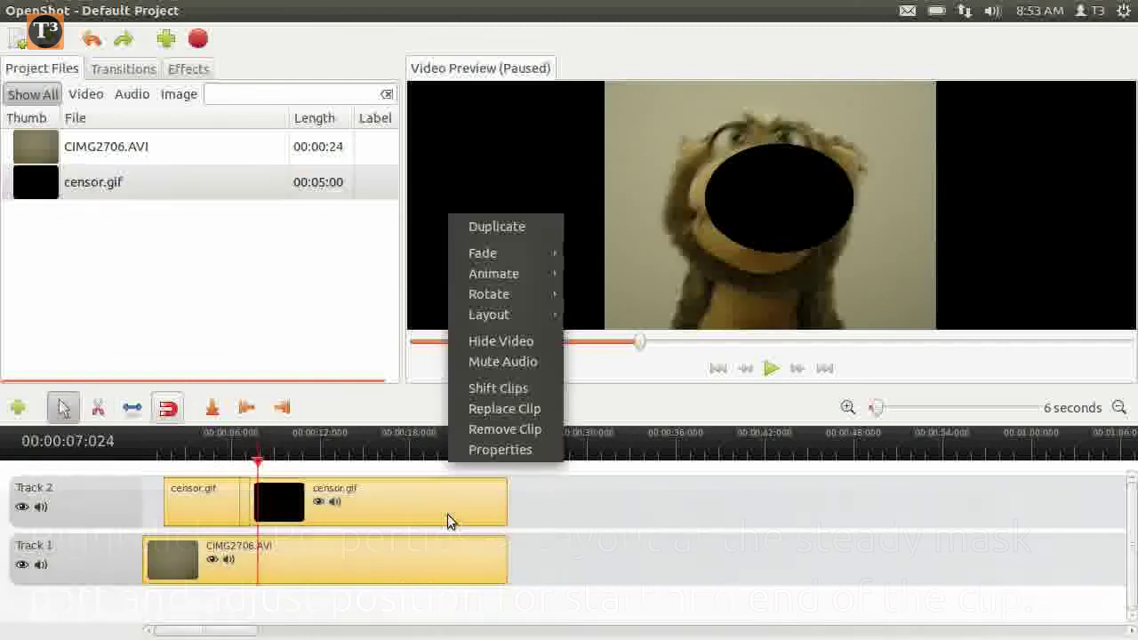
left_click(521, 455)
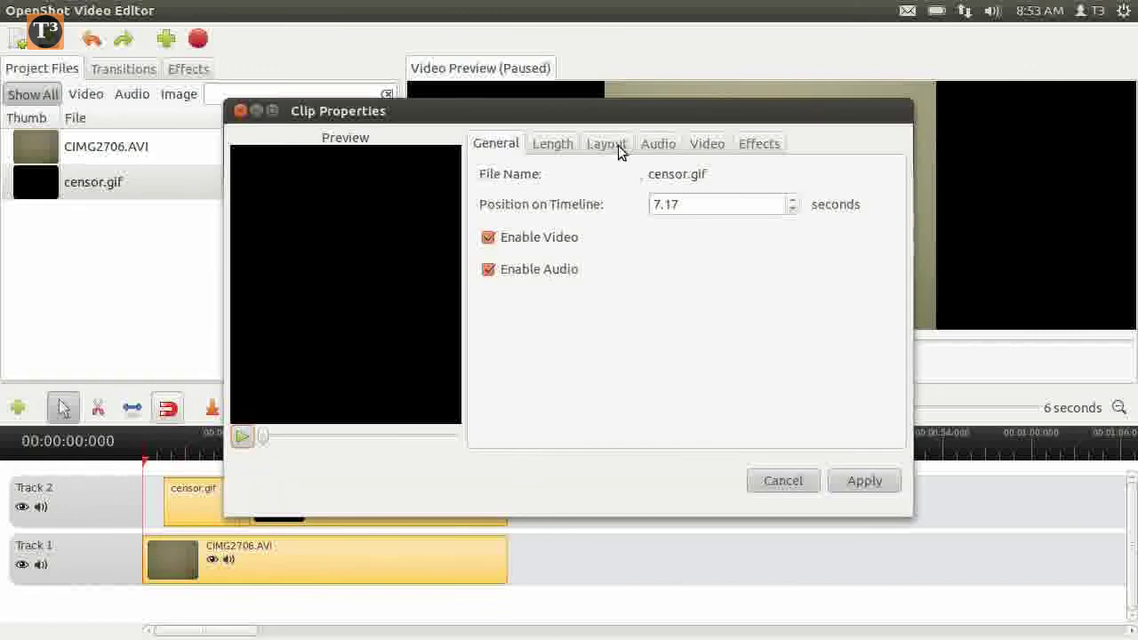
left_click(617, 150)
left_click(865, 304)
left_click(864, 304)
left_click(865, 304)
left_click(865, 304)
left_click(864, 304)
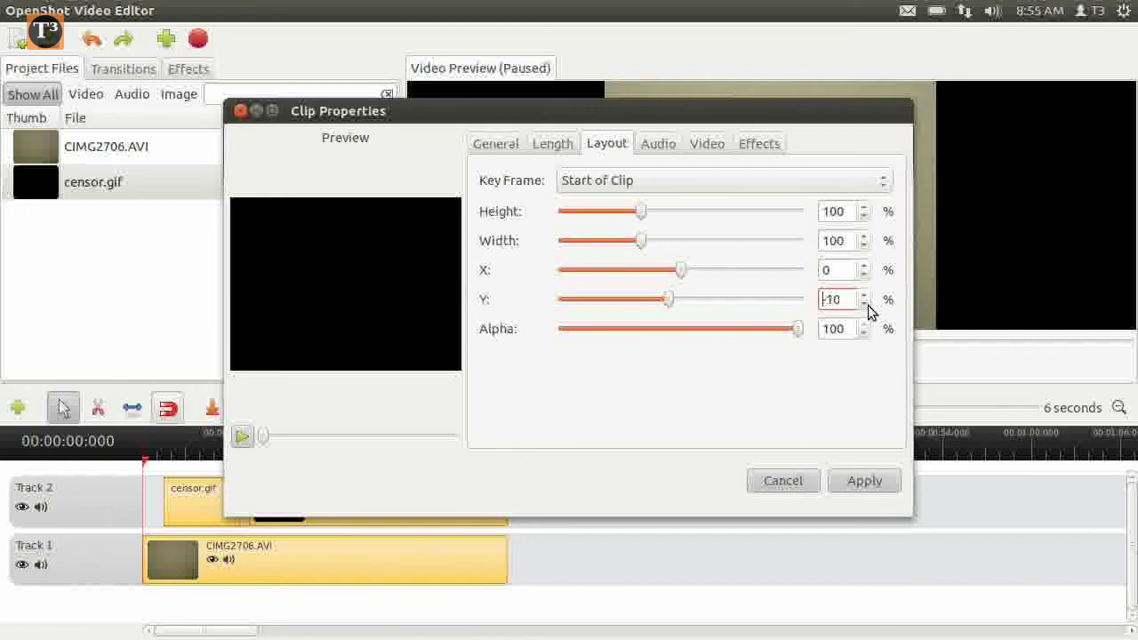
left_click(739, 179)
left_click(689, 207)
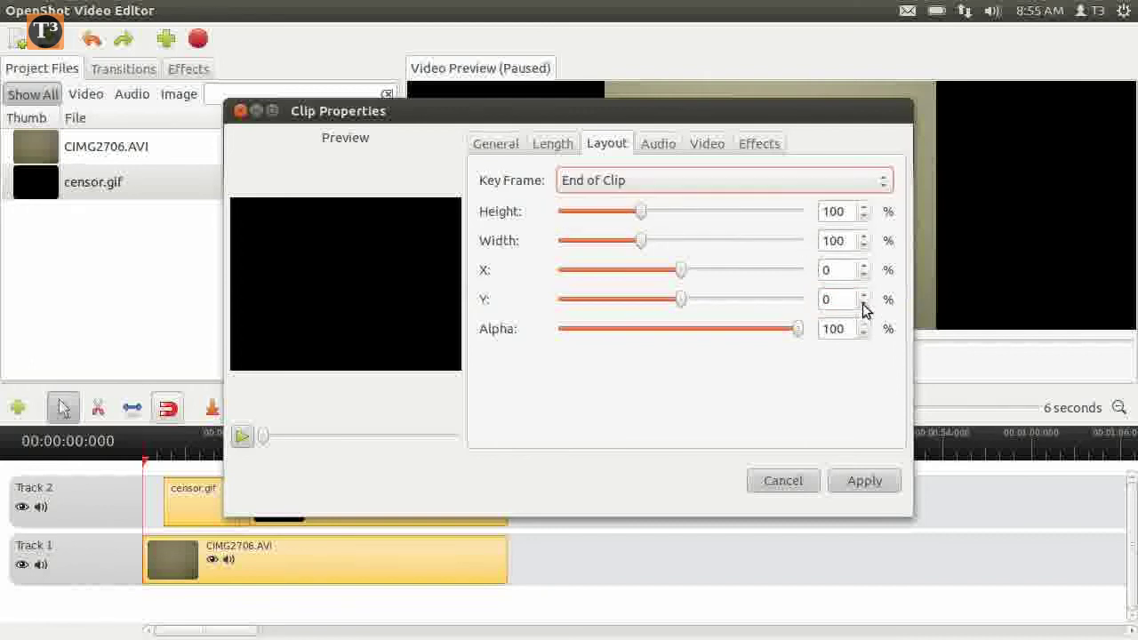
left_click(880, 483)
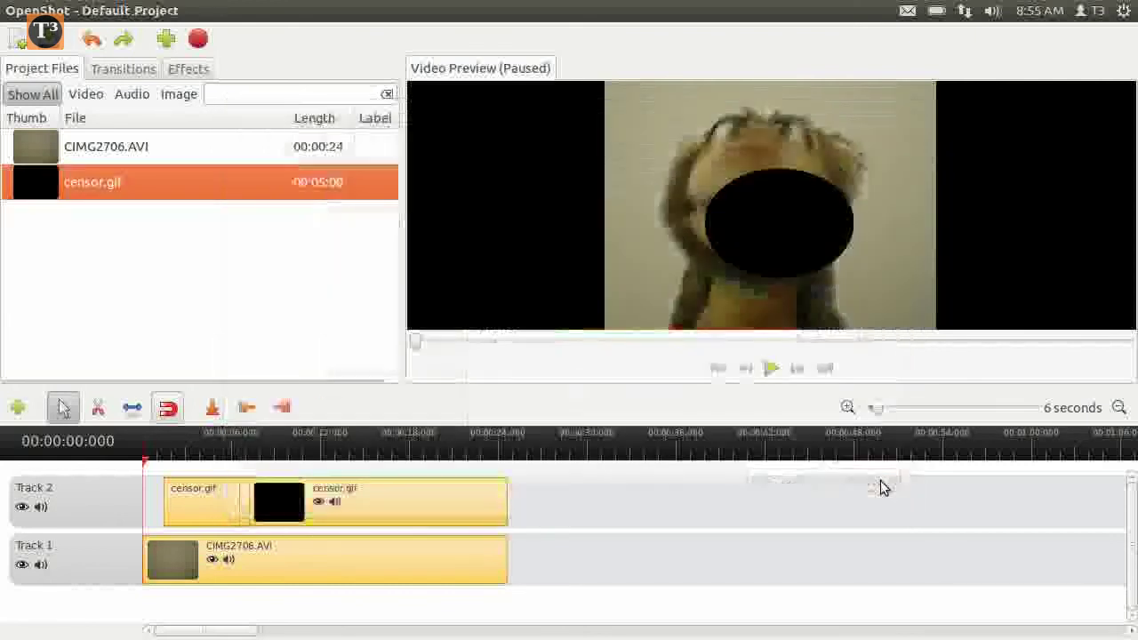
left_click(275, 454)
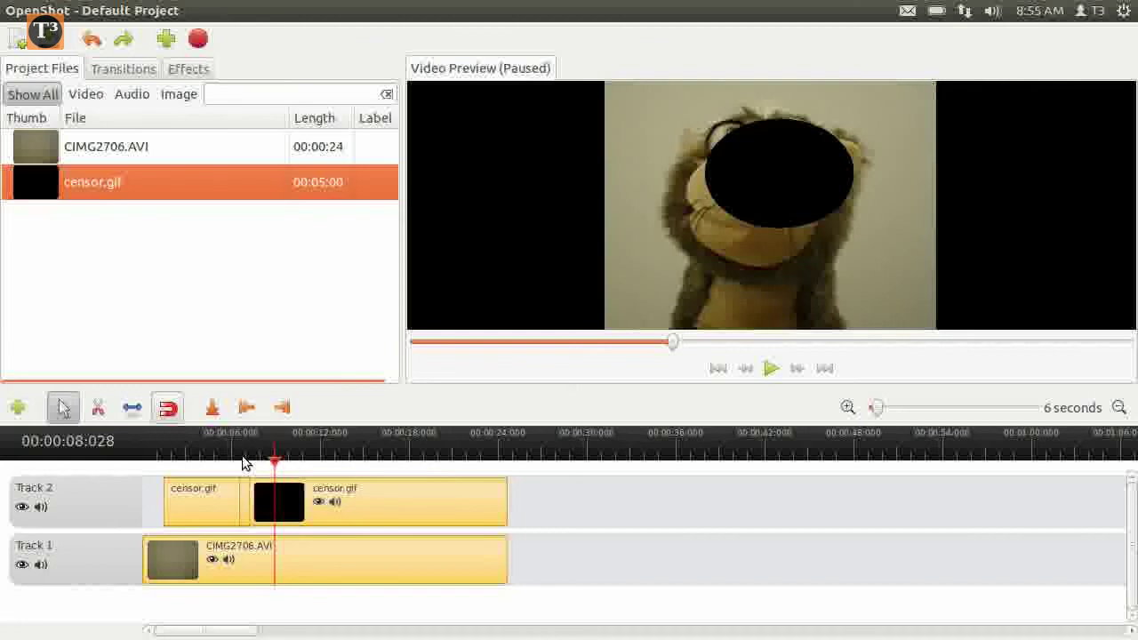
left_click(244, 458)
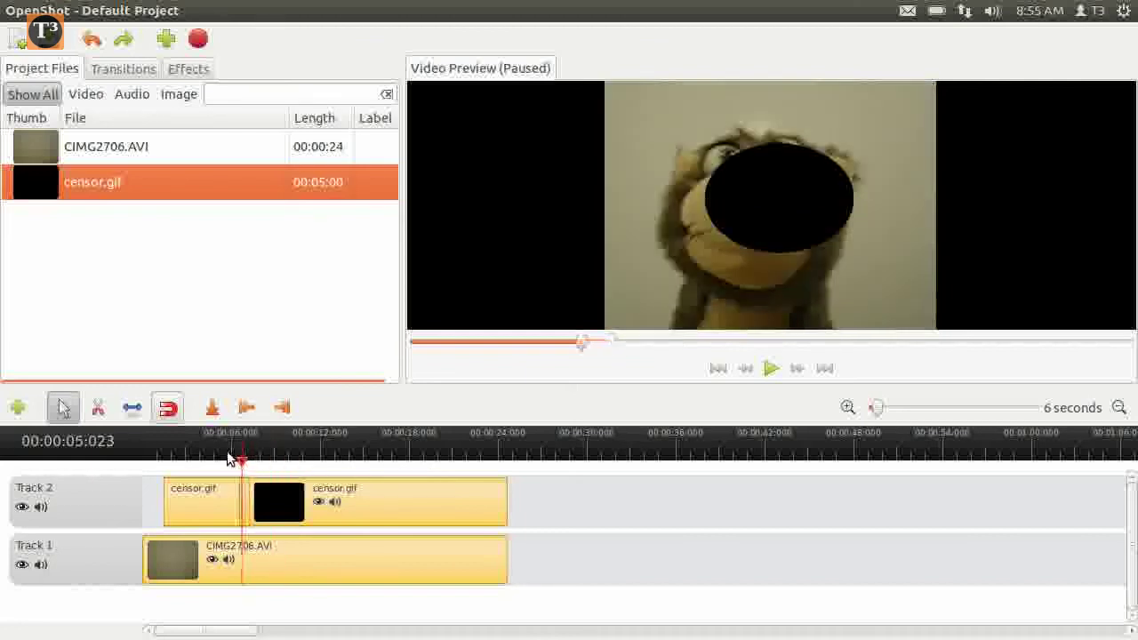
key("space")
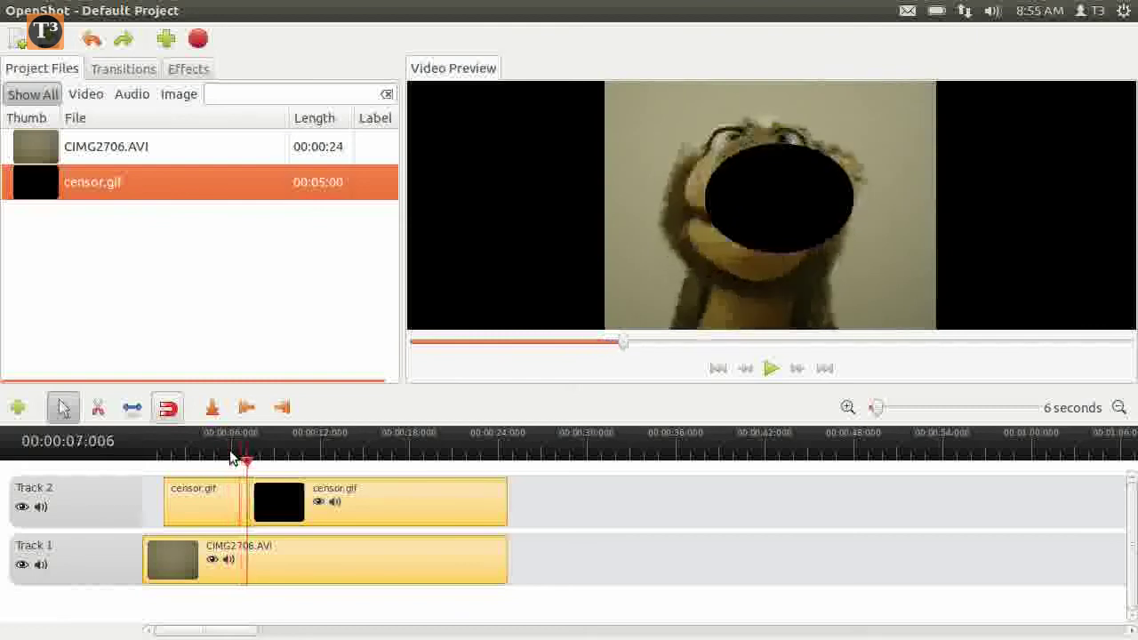
- Give the short 6.57 s censor piece a Y of -10% on its End of Clip keyframe
right_click(247, 502)
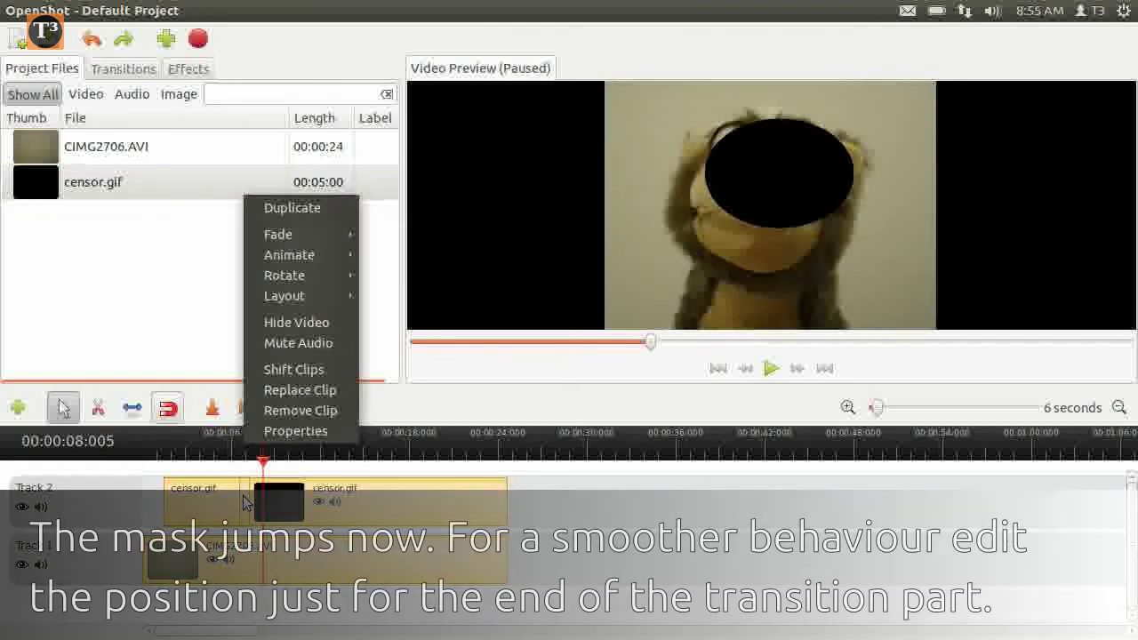
left_click(301, 432)
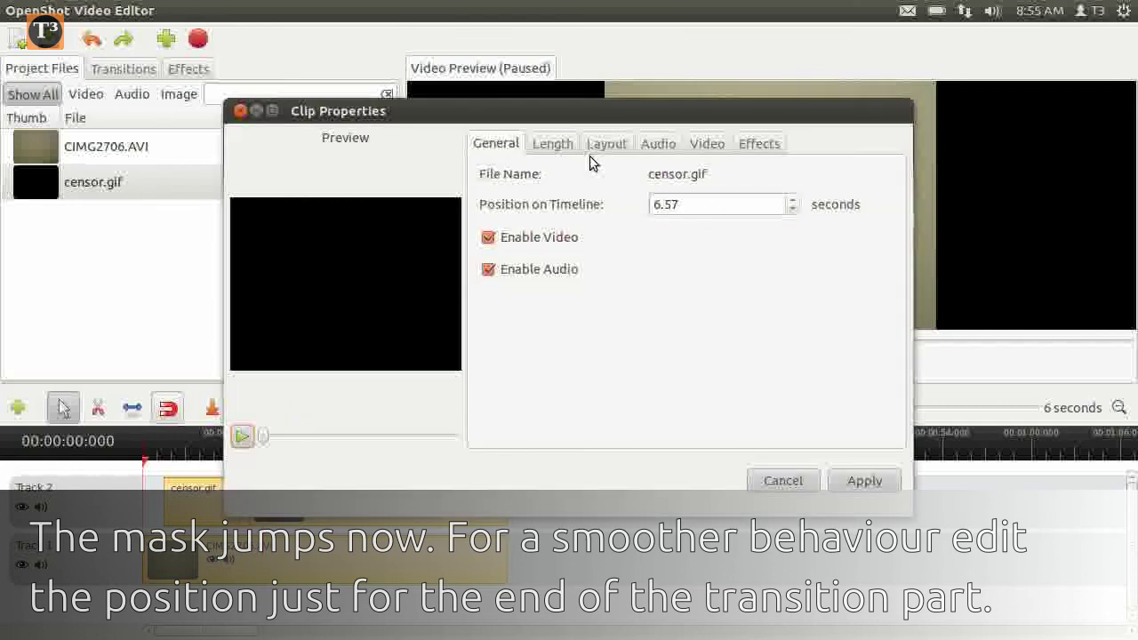
left_click(610, 147)
left_click(628, 180)
left_click(615, 204)
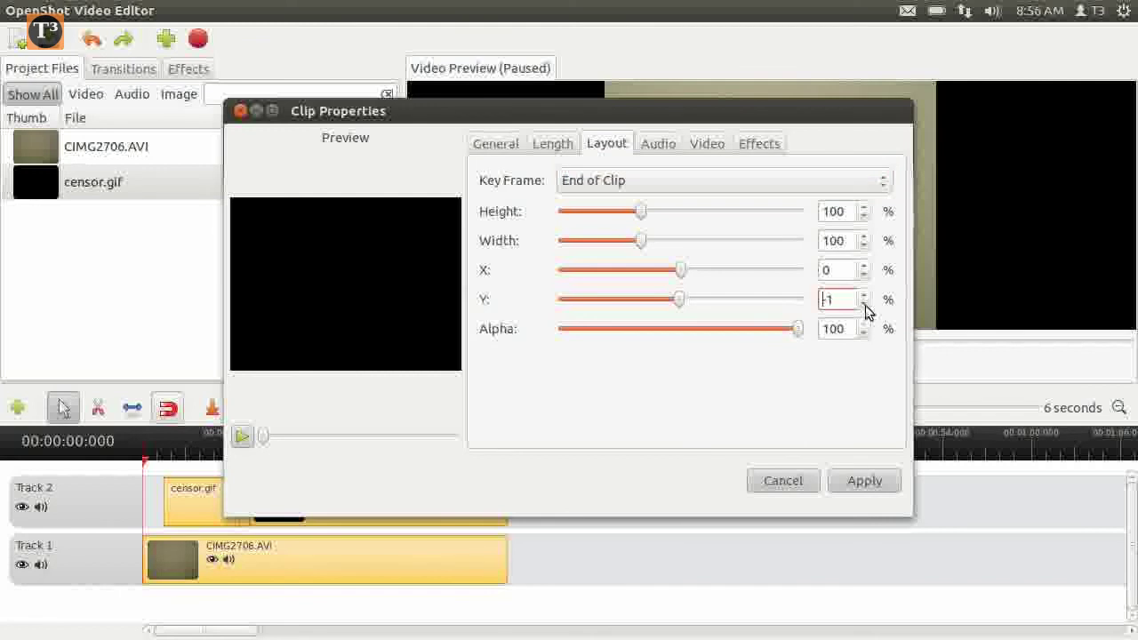
left_click(867, 480)
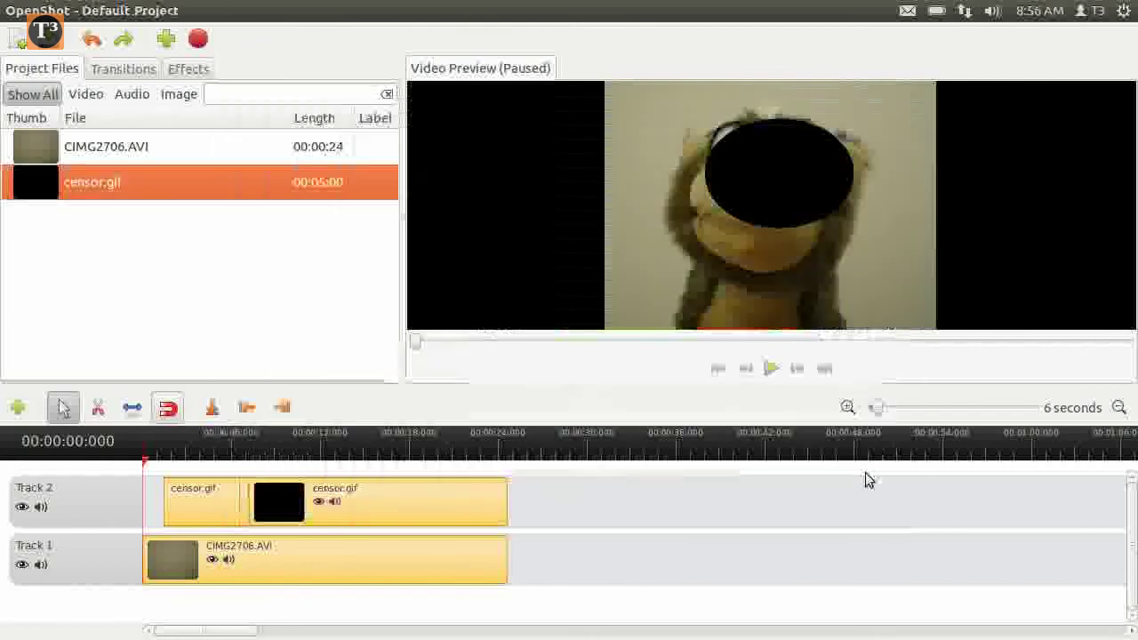
left_click(222, 460)
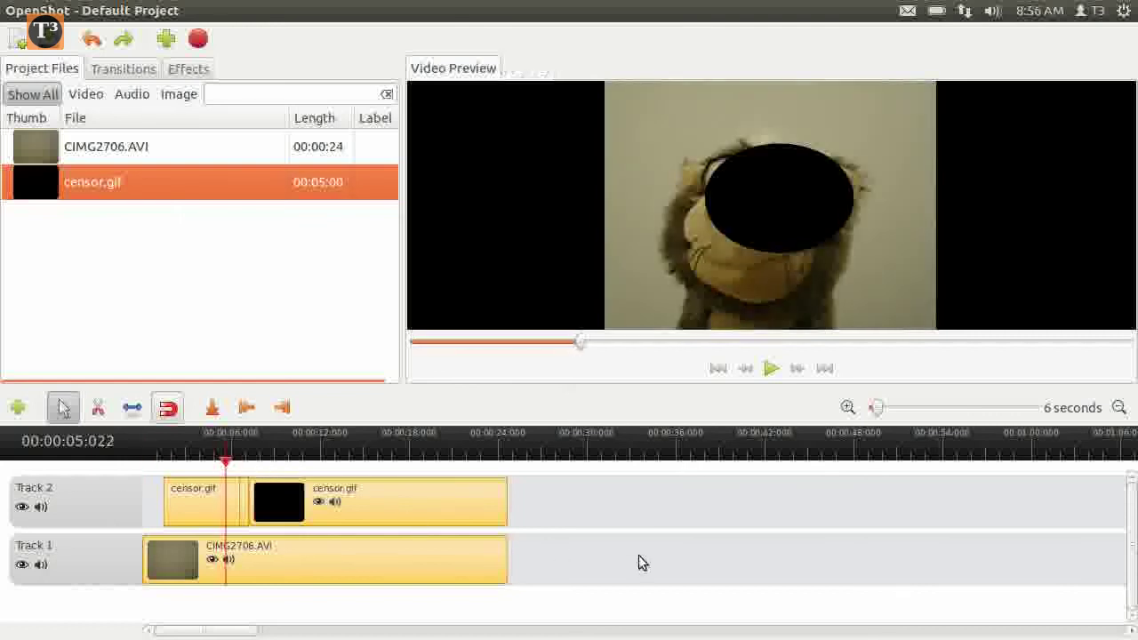